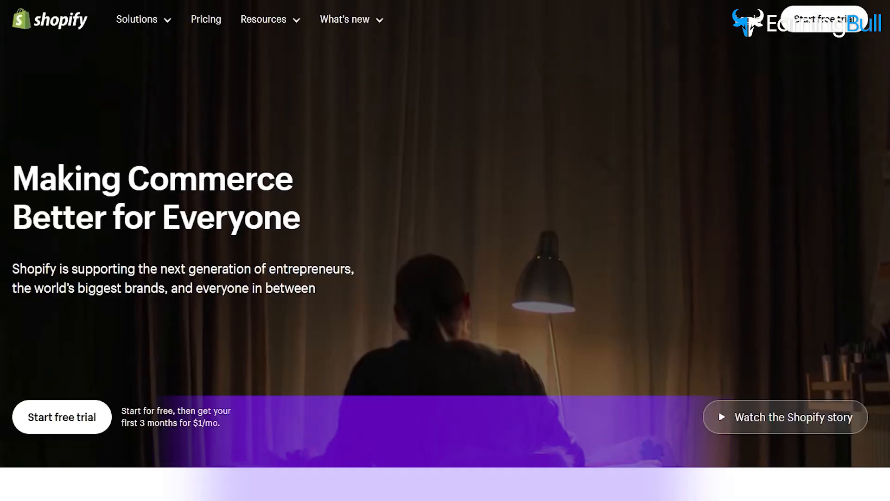
- Start a Shopify free trial from the Shopify homepage
{"action": "scroll", "coordinate": [444, 250], "scroll_direction": "down", "scroll_amount": 19}
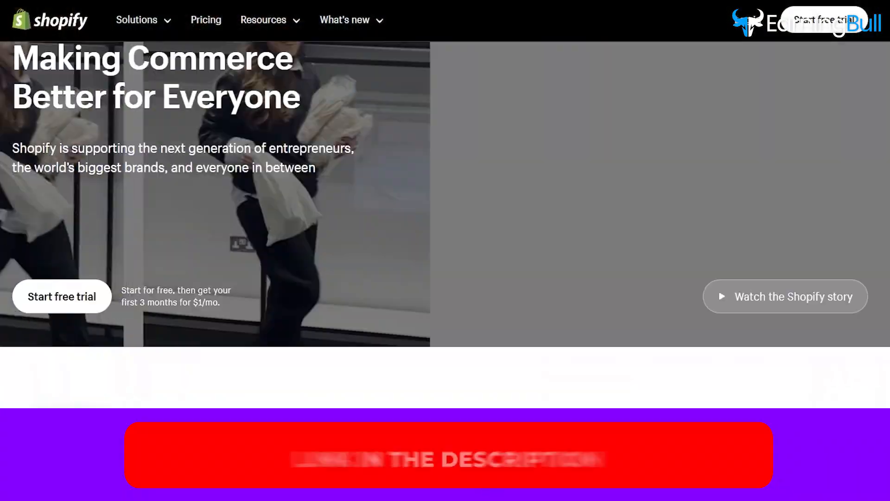
{"action": "scroll", "coordinate": [445, 250], "scroll_direction": "down", "scroll_amount": 18}
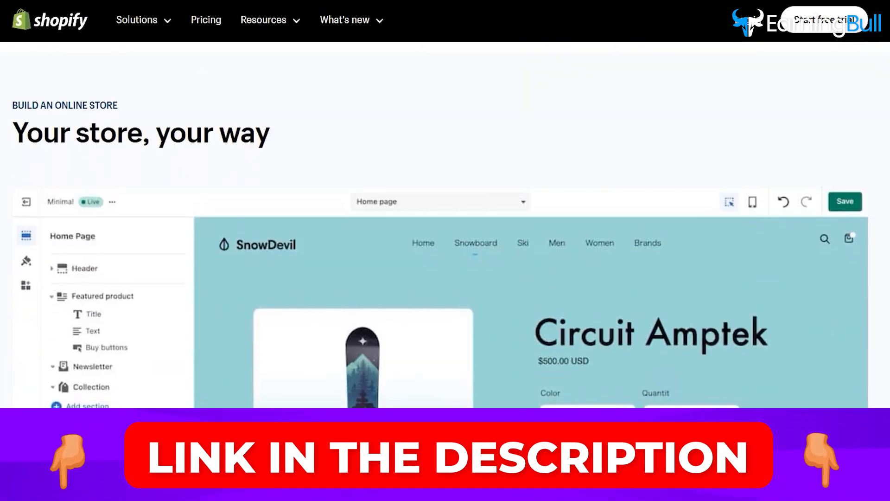
{"action": "scroll", "coordinate": [445, 250], "scroll_direction": "down", "scroll_amount": 18}
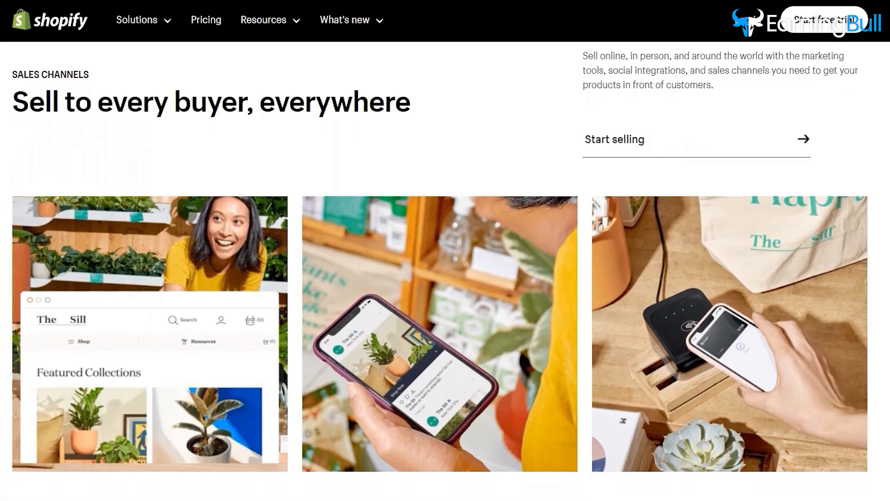
{"action": "scroll", "coordinate": [445, 251], "scroll_direction": "down", "scroll_amount": 20}
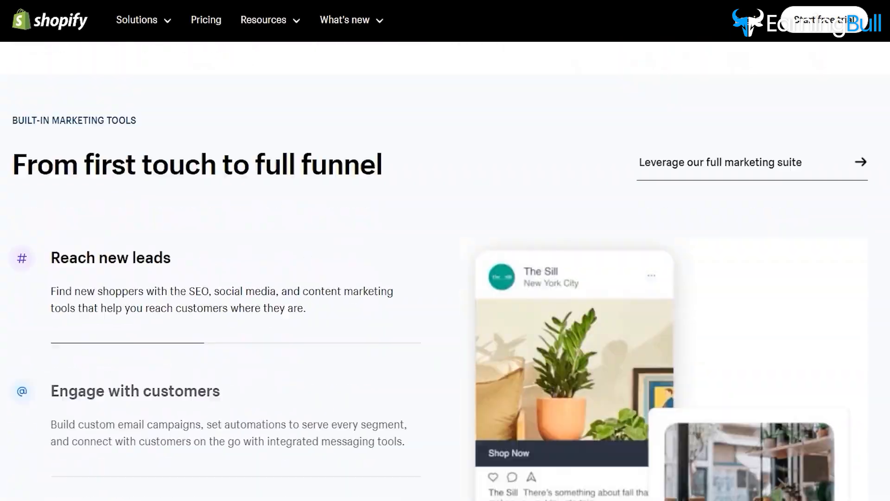
{"action": "scroll", "coordinate": [445, 250], "scroll_direction": "down", "scroll_amount": 14}
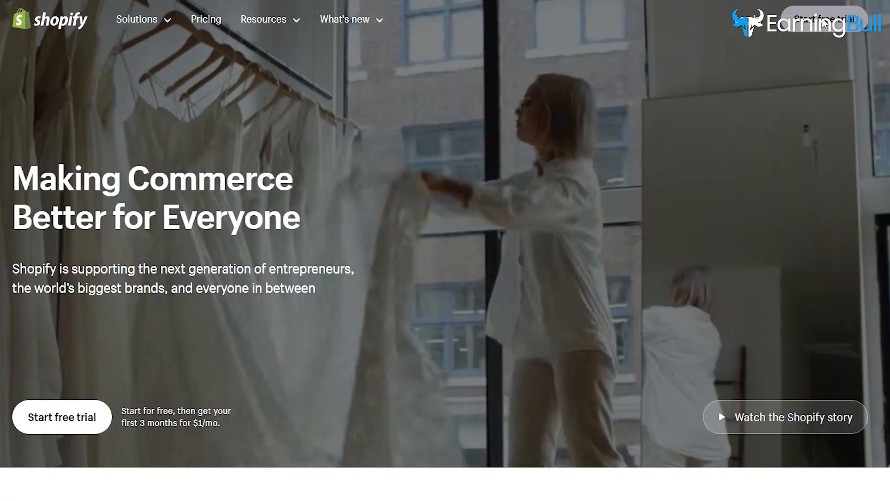
{"action": "left_click", "coordinate": [825, 21]}
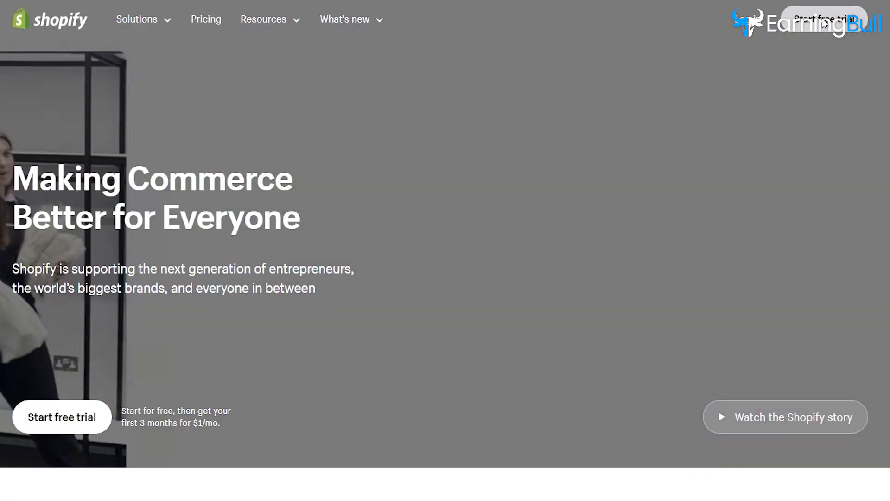
{"action": "left_click", "coordinate": [243, 300]}
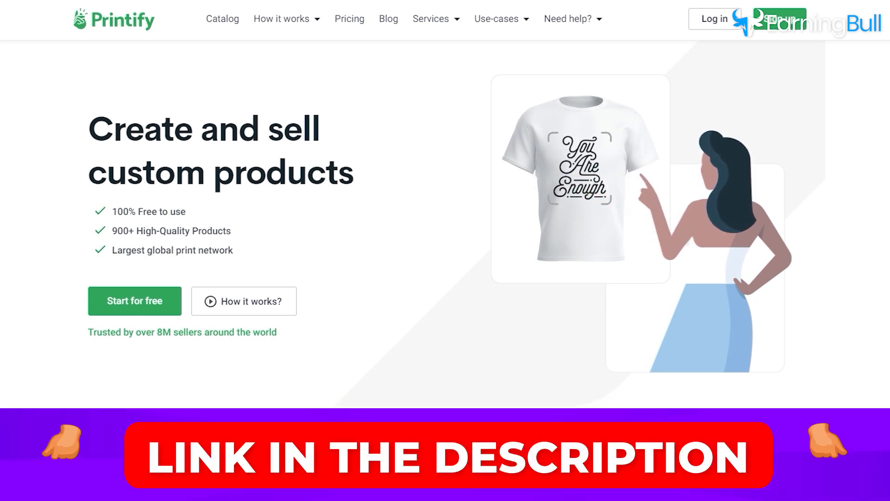
- Switch to the Printify website and start signing up for a new account
{"action": "left_click_drag", "start_coordinate": [105, 226], "coordinate": [232, 232]}
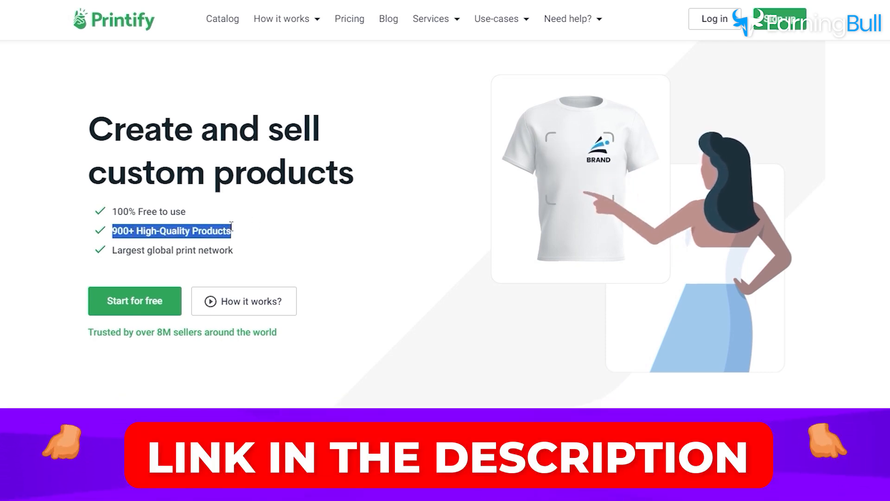
{"action": "left_click", "coordinate": [845, 228]}
{"action": "scroll", "coordinate": [844, 228], "scroll_direction": "down", "scroll_amount": 6}
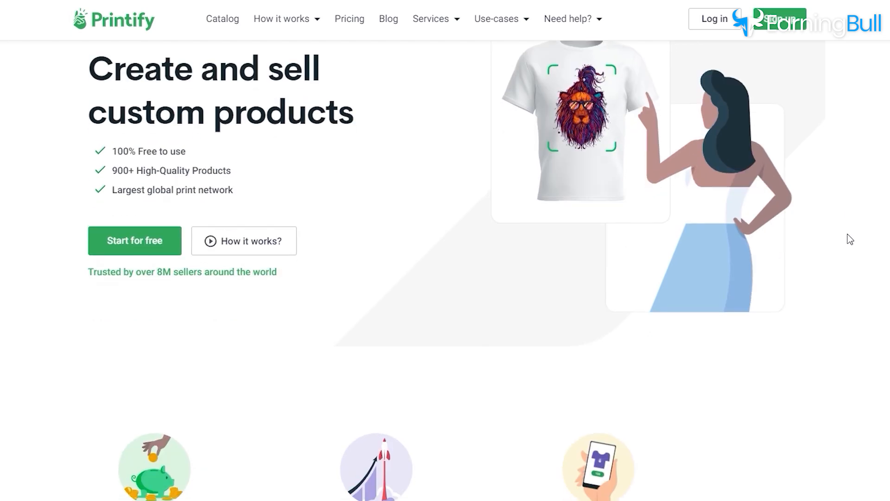
{"action": "scroll", "coordinate": [889, 268], "scroll_direction": "down", "scroll_amount": 10}
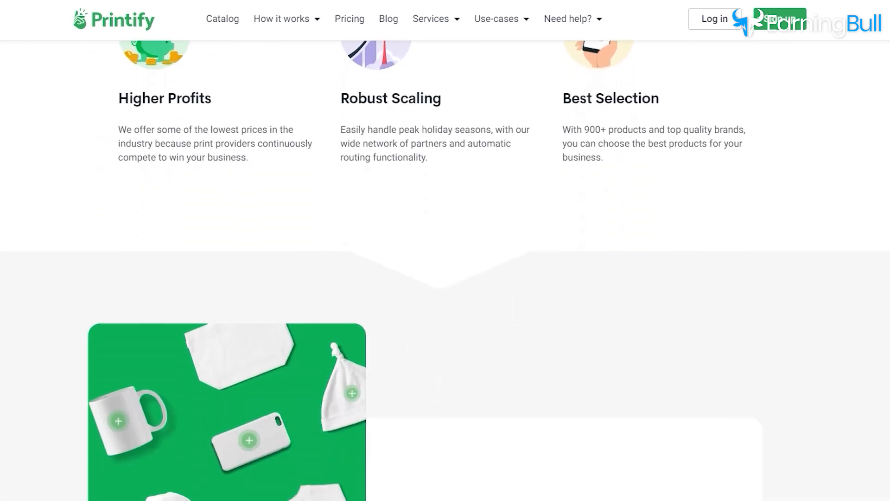
{"action": "scroll", "coordinate": [445, 250], "scroll_direction": "down", "scroll_amount": 8}
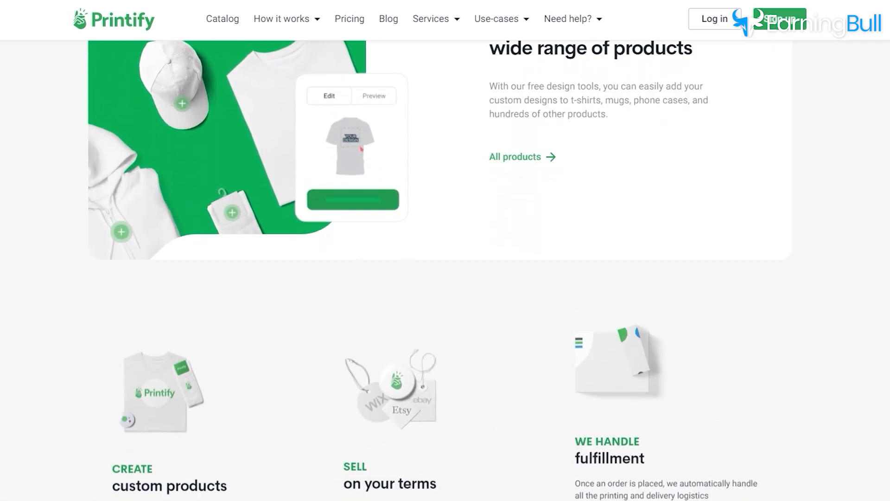
{"action": "scroll", "coordinate": [445, 250], "scroll_direction": "down", "scroll_amount": 5}
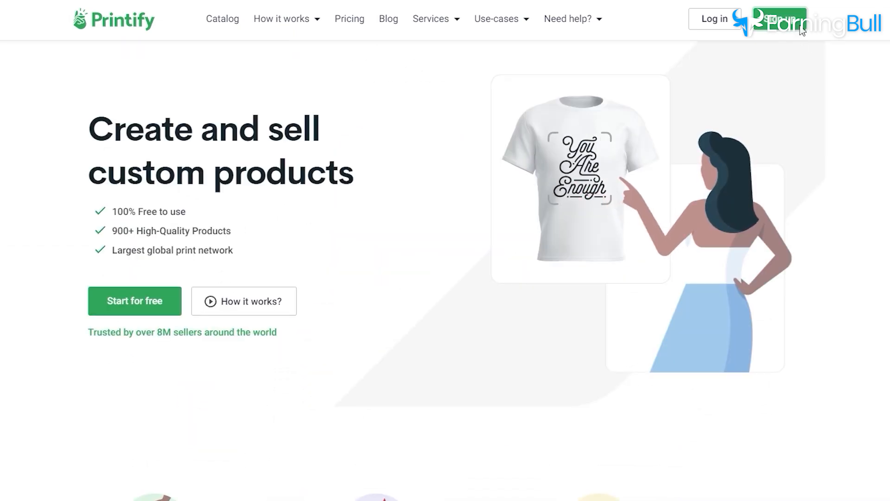
{"action": "left_click", "coordinate": [801, 26]}
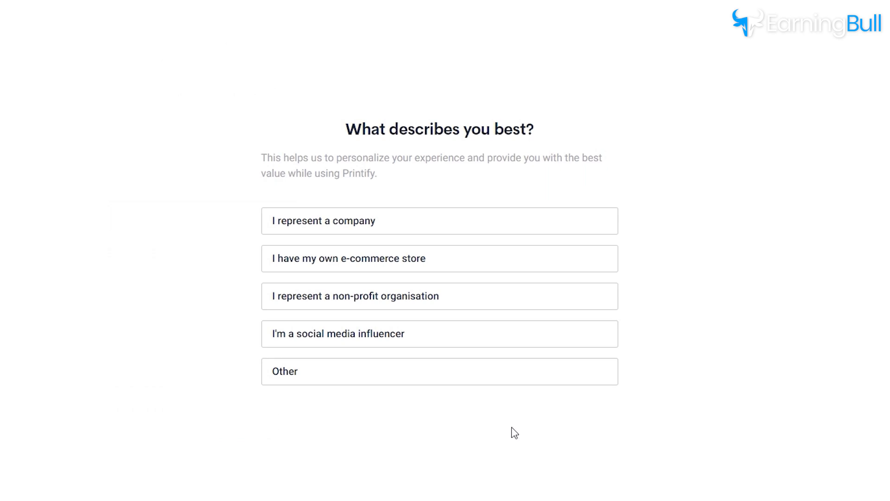
- Answer the onboarding survey with own e-commerce store, Start my first online business, Designing products, and Youtube
{"action": "left_click", "coordinate": [383, 267]}
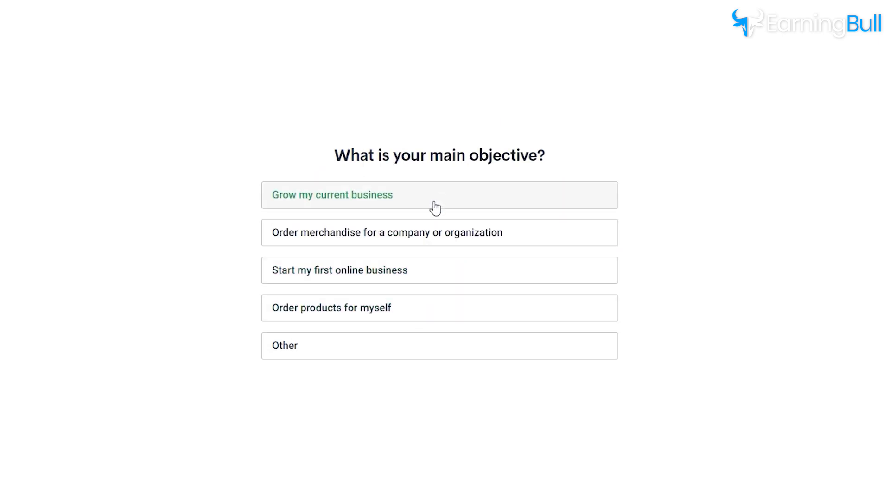
{"action": "left_click", "coordinate": [519, 284]}
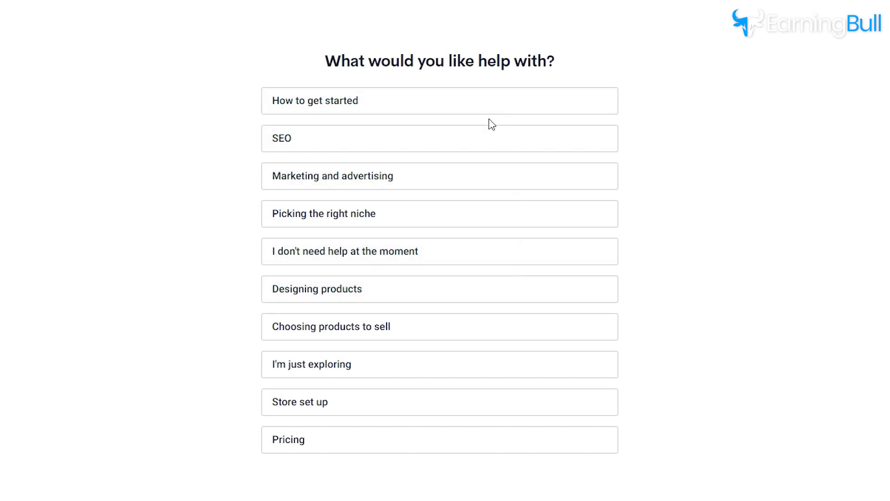
{"action": "left_click", "coordinate": [468, 291]}
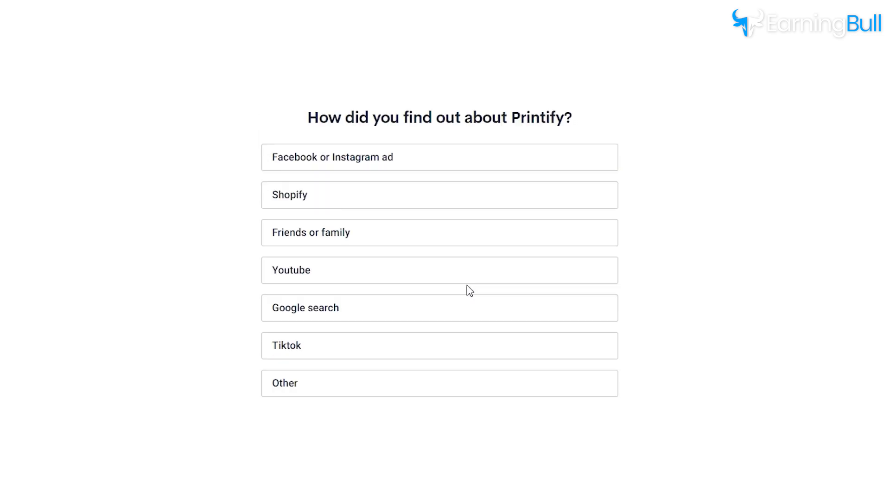
{"action": "left_click", "coordinate": [419, 265]}
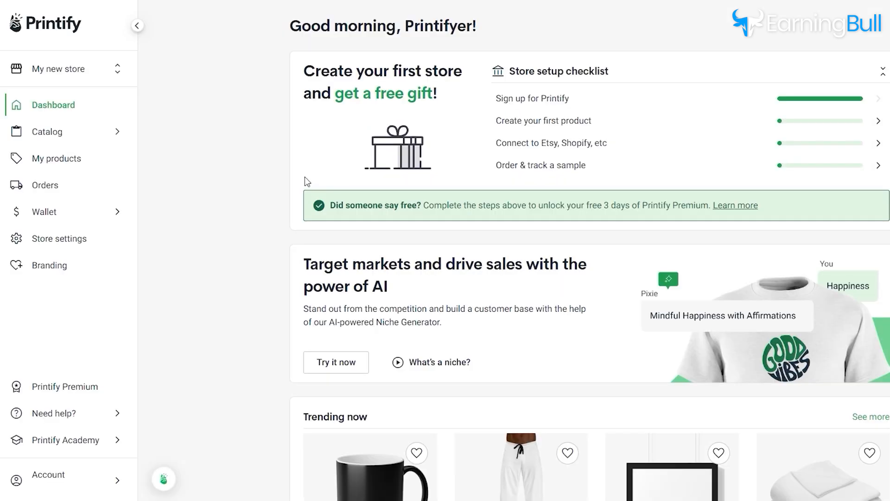
- Connect a new Printify store to Shopify using the store URL and install the Printify: Print on Demand app
{"action": "left_click", "coordinate": [67, 71]}
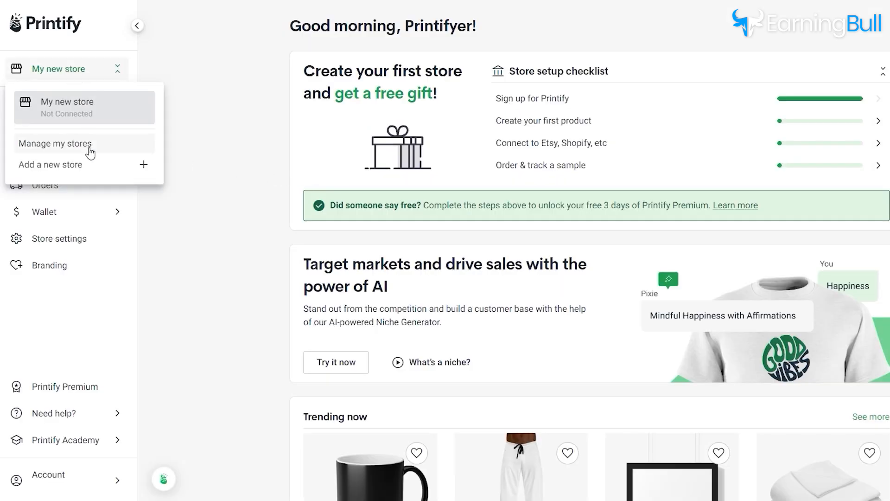
{"action": "left_click", "coordinate": [90, 168]}
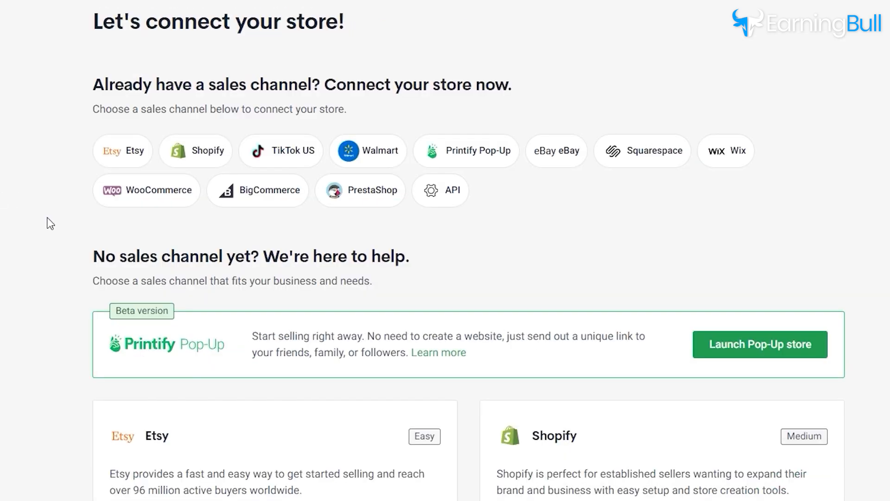
{"action": "scroll", "coordinate": [571, 302], "scroll_direction": "down", "scroll_amount": 5}
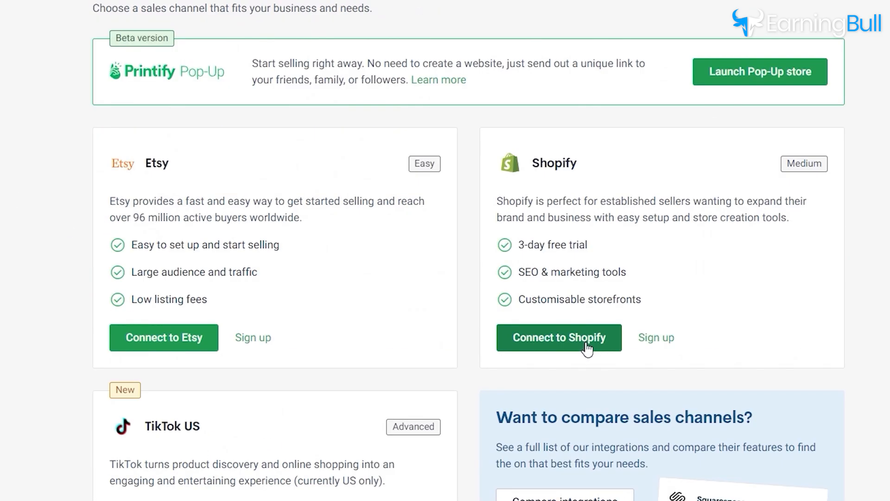
{"action": "left_click", "coordinate": [587, 349]}
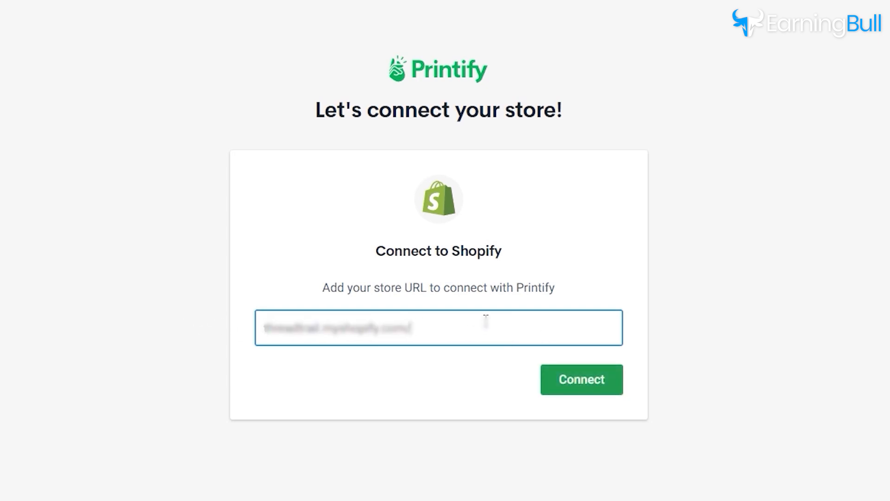
{"action": "left_click", "coordinate": [585, 380]}
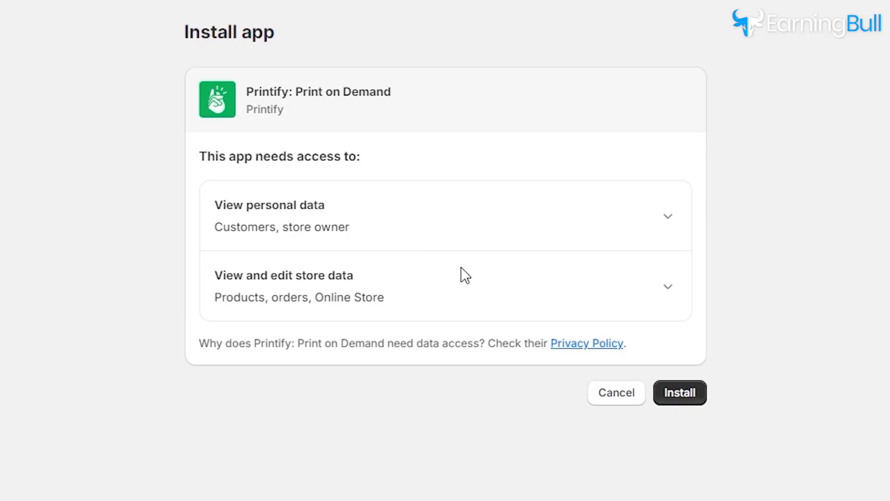
{"action": "left_click", "coordinate": [683, 398]}
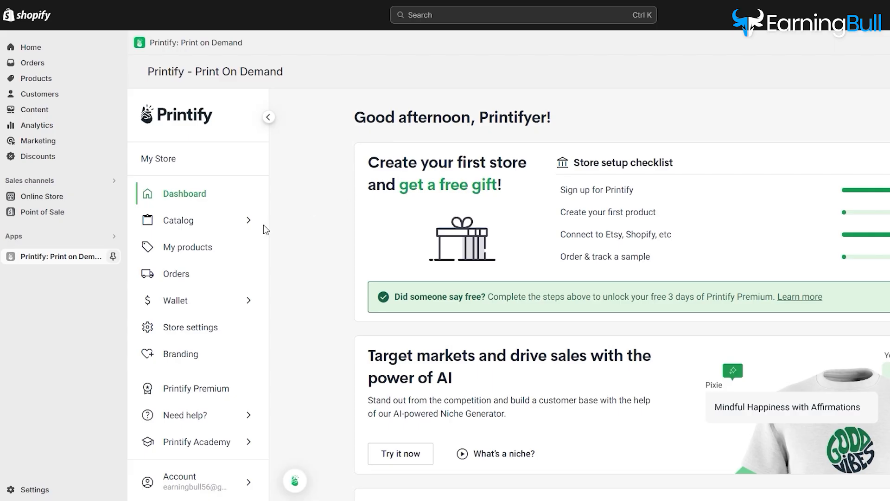
- Browse the featured products in the Printify catalog and open the men's T-shirts category
{"action": "mouse_move", "coordinate": [229, 216]}
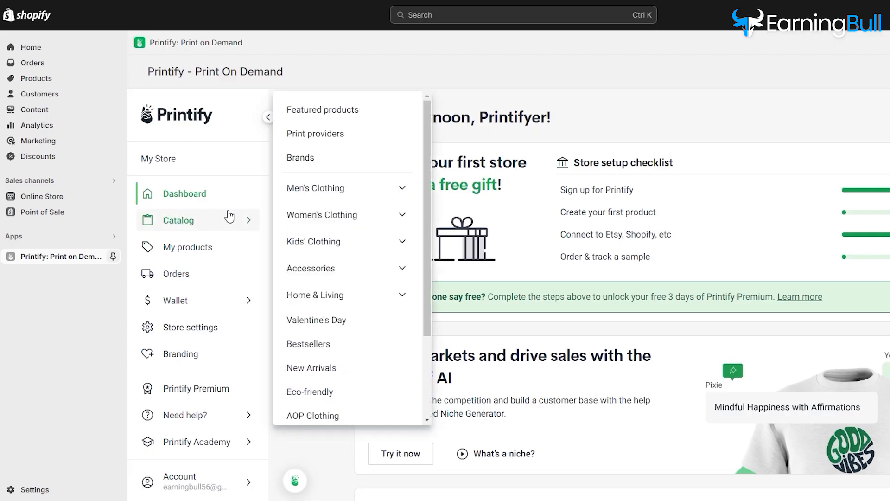
{"action": "left_click", "coordinate": [332, 111]}
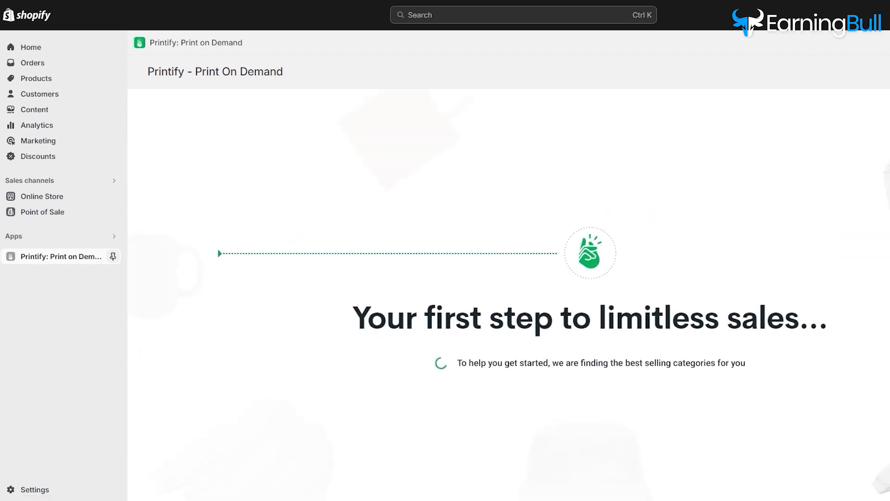
{"action": "left_click", "coordinate": [579, 473]}
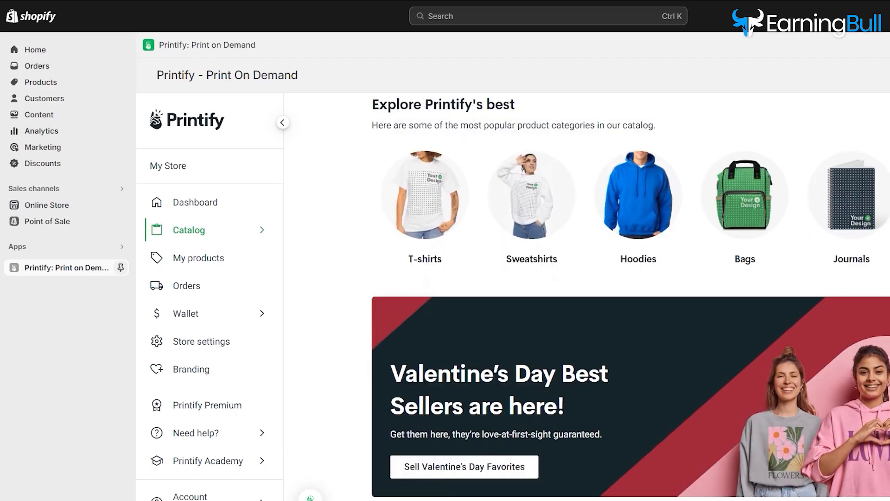
{"action": "scroll", "coordinate": [584, 297], "scroll_direction": "down", "scroll_amount": 10}
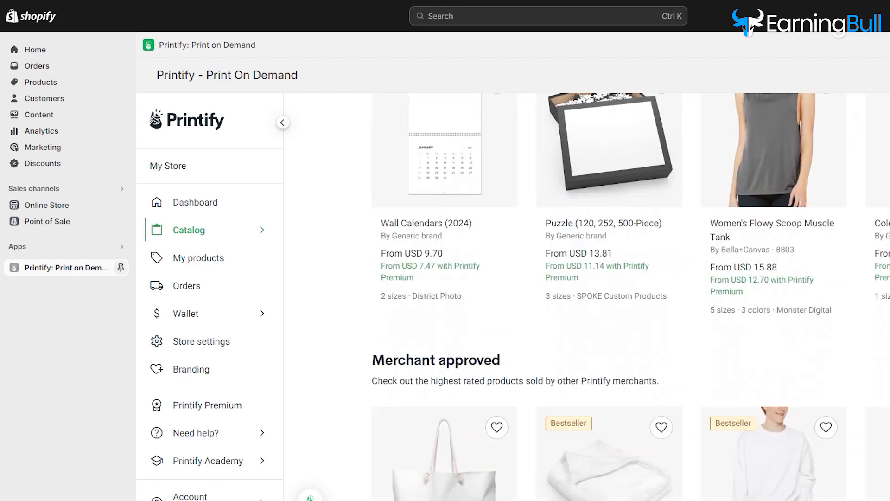
{"action": "left_click", "coordinate": [692, 477]}
{"action": "scroll", "coordinate": [853, 359], "scroll_direction": "down", "scroll_amount": 9}
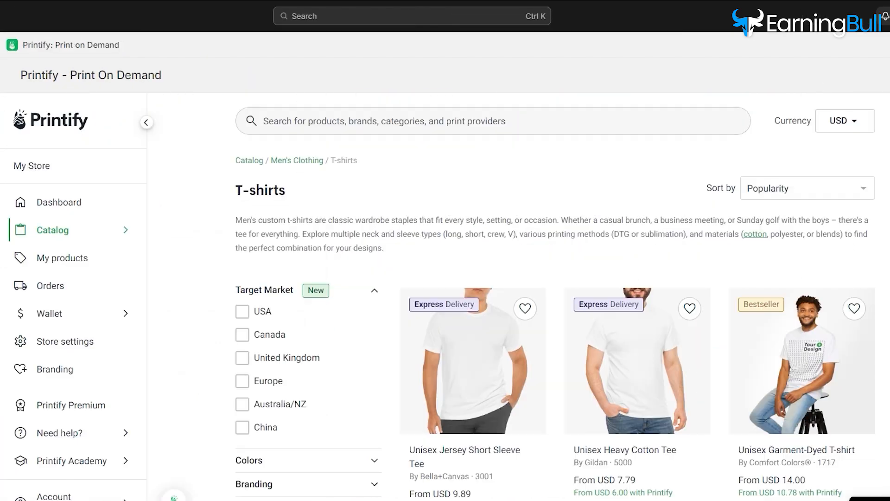
- Open the Unisex Heavy Cotton Tee by Gildan and start designing it with the provider Print Geek
{"action": "scroll", "coordinate": [557, 297], "scroll_direction": "down", "scroll_amount": 4}
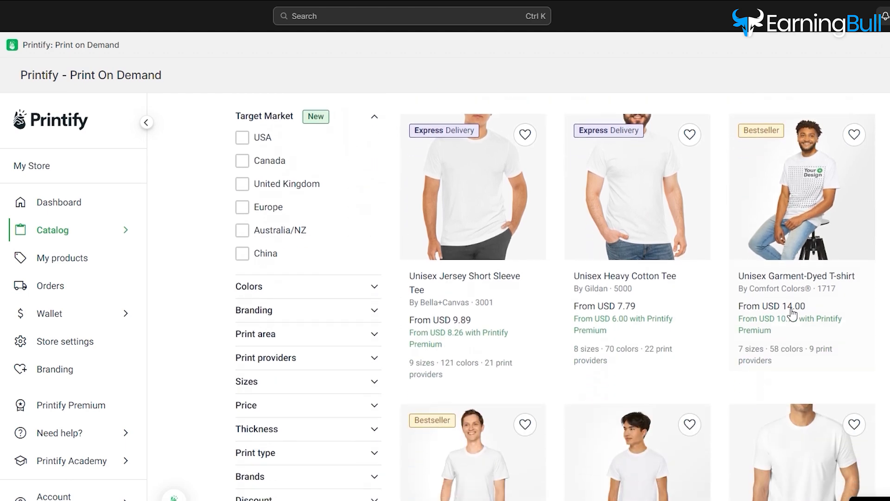
{"action": "left_click", "coordinate": [654, 281]}
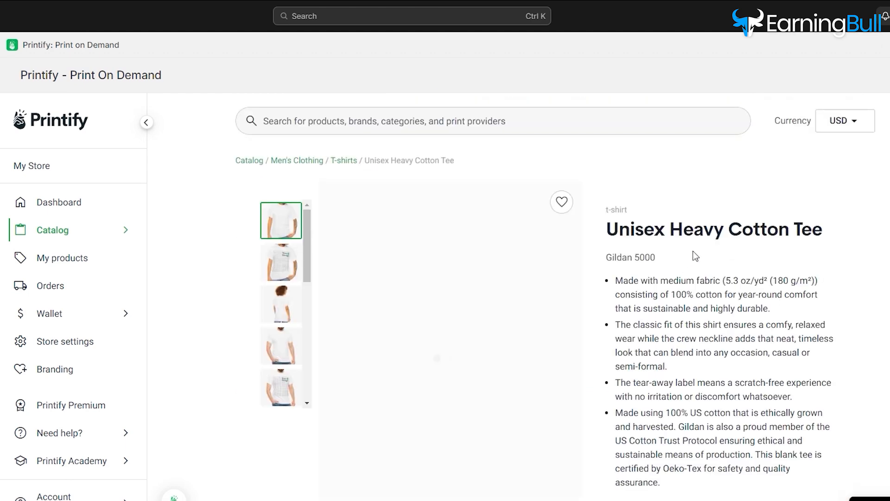
{"action": "scroll", "coordinate": [834, 250], "scroll_direction": "down", "scroll_amount": 7}
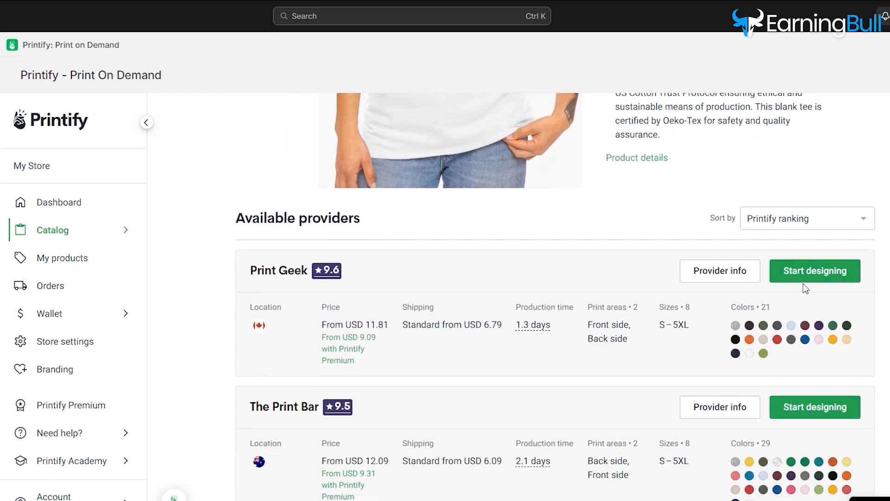
{"action": "left_click", "coordinate": [813, 275]}
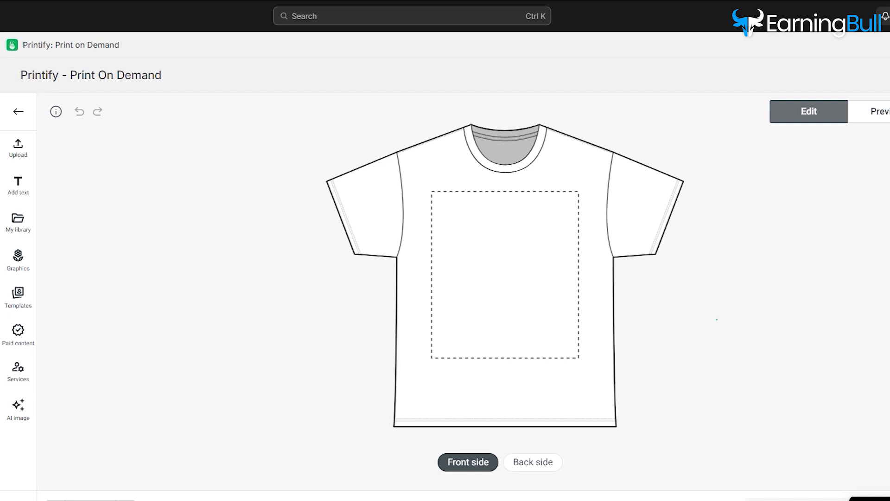
- Select the Sand, Black and Ash colors as additional T-shirt variants and update the product variants
{"action": "left_click", "coordinate": [871, 114]}
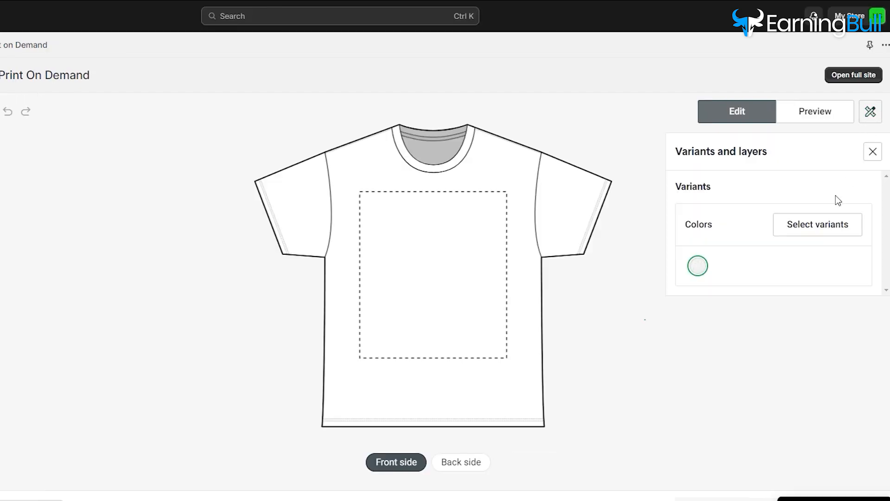
{"action": "left_click", "coordinate": [803, 235]}
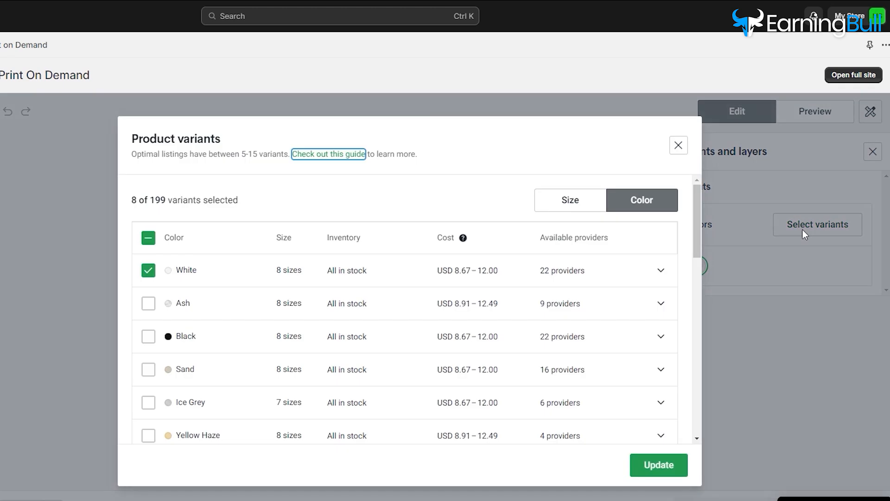
{"action": "left_click", "coordinate": [149, 369]}
{"action": "left_click", "coordinate": [148, 336]}
{"action": "left_click", "coordinate": [149, 304]}
{"action": "scroll", "coordinate": [537, 371], "scroll_direction": "down", "scroll_amount": 3}
{"action": "scroll", "coordinate": [536, 372], "scroll_direction": "down", "scroll_amount": 3}
{"action": "scroll", "coordinate": [538, 371], "scroll_direction": "up", "scroll_amount": 6}
{"action": "left_click", "coordinate": [647, 466]}
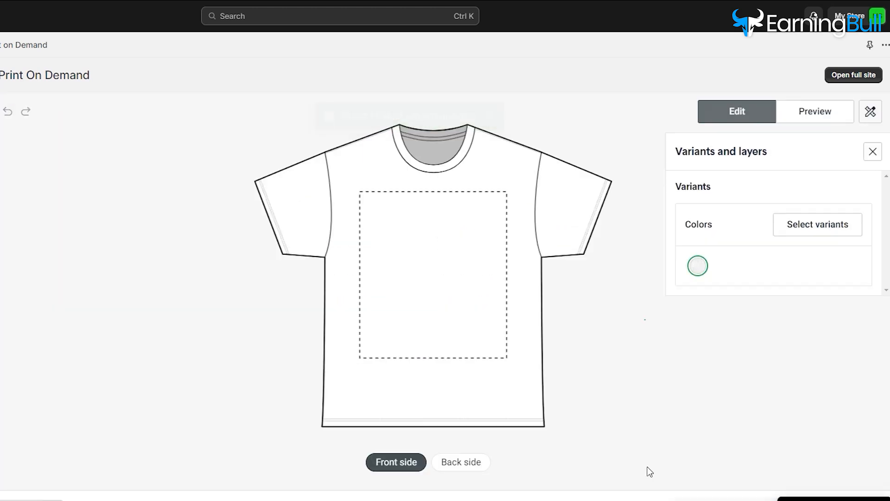
- Close the variants and layers options and browse the ready-made graphics, including the text elements and Thank You notes
{"action": "left_click", "coordinate": [873, 152]}
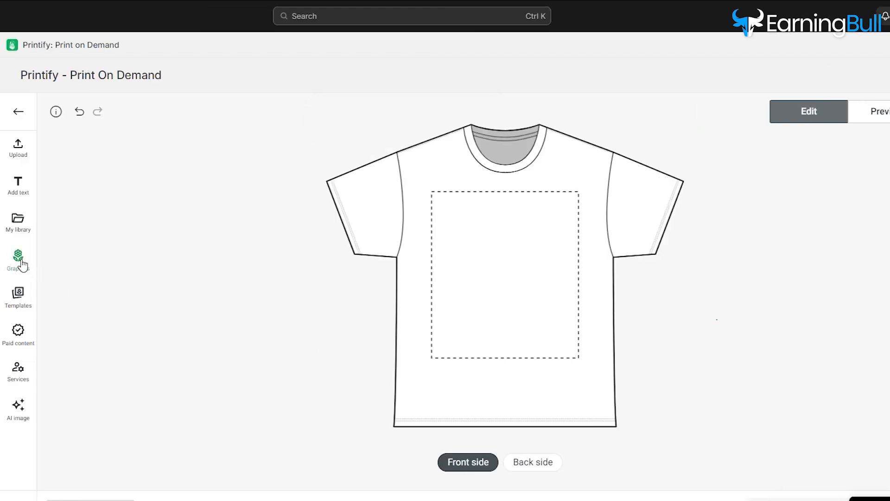
{"action": "left_click", "coordinate": [18, 260]}
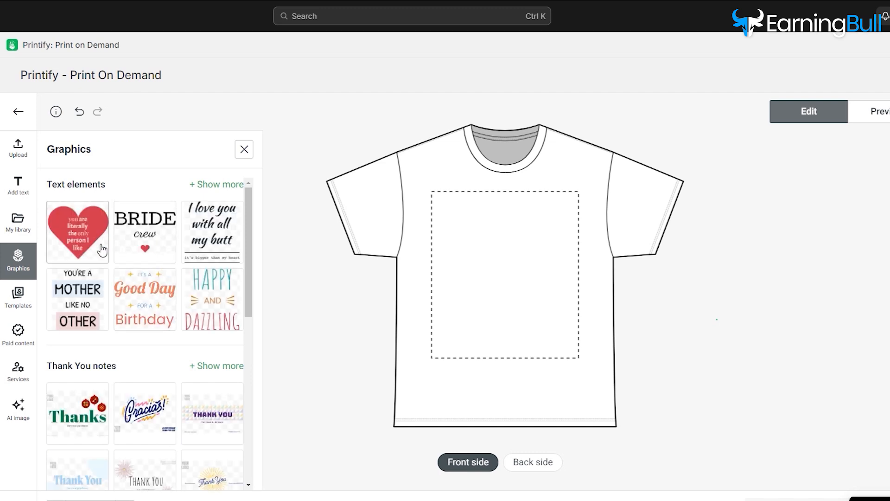
{"action": "scroll", "coordinate": [162, 292], "scroll_direction": "down", "scroll_amount": 5}
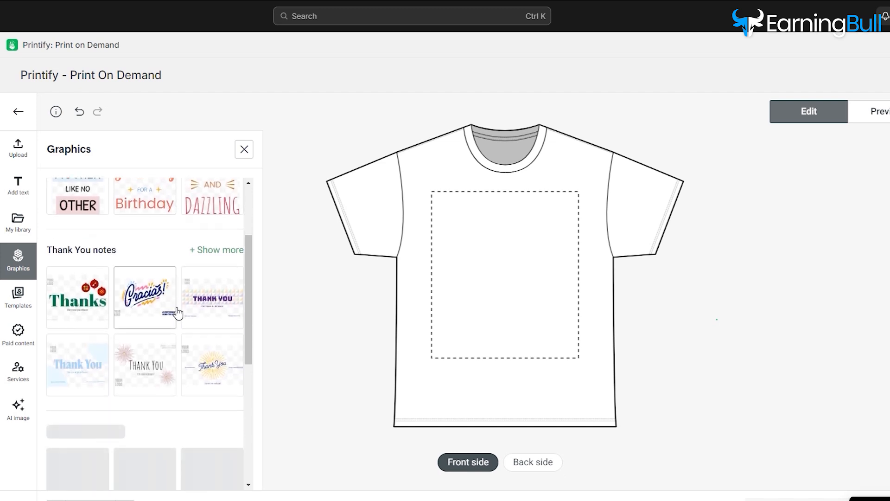
{"action": "scroll", "coordinate": [178, 317], "scroll_direction": "down", "scroll_amount": 10}
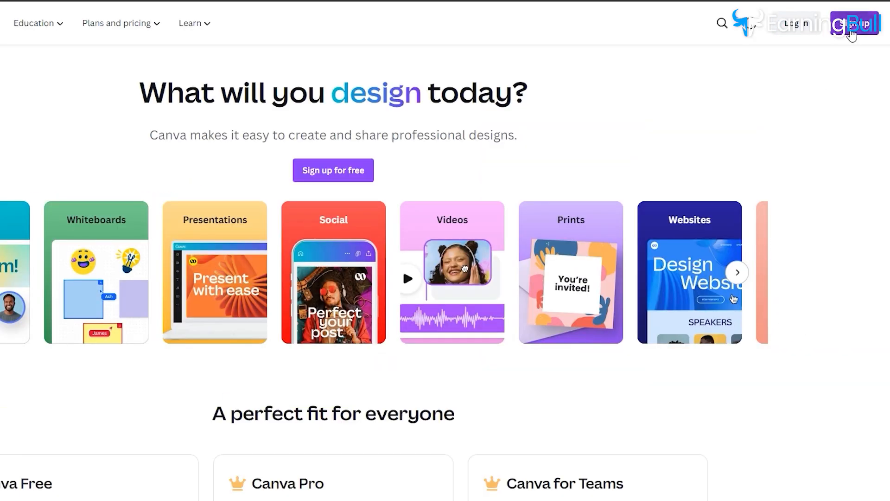
- Start a Canva sign-up and add a DRIFT SEASON text in the SALE font combination to the car design
{"action": "left_click", "coordinate": [854, 23]}
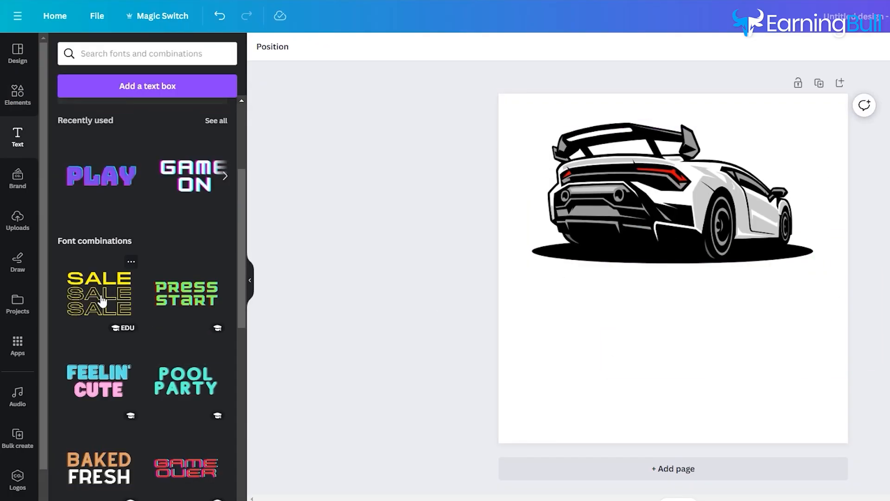
{"action": "left_click", "coordinate": [71, 302]}
{"action": "type", "text": "DRIFT"}
{"action": "double_click", "coordinate": [733, 305]}
{"action": "key", "text": "BackSpace"}
{"action": "left_click_drag", "start_coordinate": [751, 268], "coordinate": [834, 268]}
{"action": "type", "text": "SON"}
- Center the DRIFT SEASON text below the car, color it black, enlarge it and nudge the car slightly lower
{"action": "left_click_drag", "start_coordinate": [715, 250], "coordinate": [673, 334]}
{"action": "left_click", "coordinate": [428, 47]}
{"action": "left_click", "coordinate": [60, 292]}
{"action": "left_click_drag", "start_coordinate": [822, 383], "coordinate": [840, 397]}
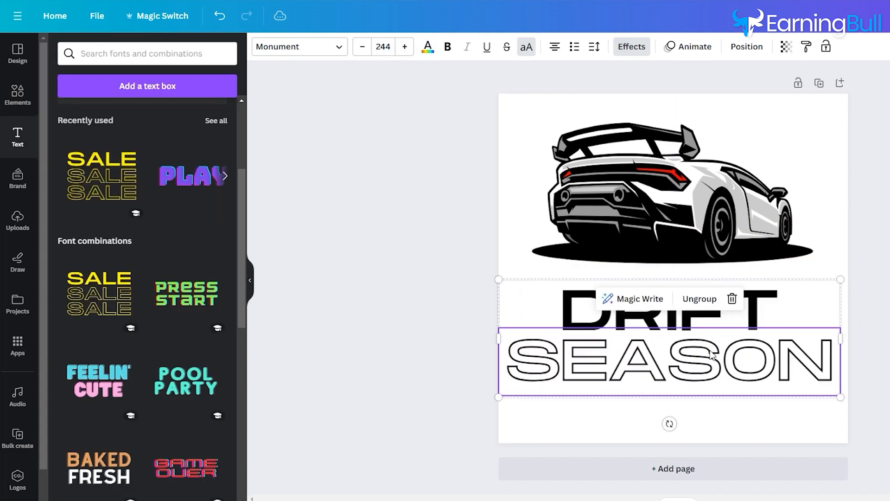
{"action": "left_click_drag", "start_coordinate": [672, 195], "coordinate": [672, 201]}
- Search the design elements for "drift" and browse the matching car graphics
{"action": "left_click", "coordinate": [18, 95]}
{"action": "left_click", "coordinate": [139, 53]}
{"action": "type", "text": "drift"}
{"action": "key", "text": "Return"}
{"action": "left_click", "coordinate": [99, 81]}
{"action": "scroll", "coordinate": [143, 260], "scroll_direction": "down", "scroll_amount": 15}
{"action": "left_click", "coordinate": [201, 260]}
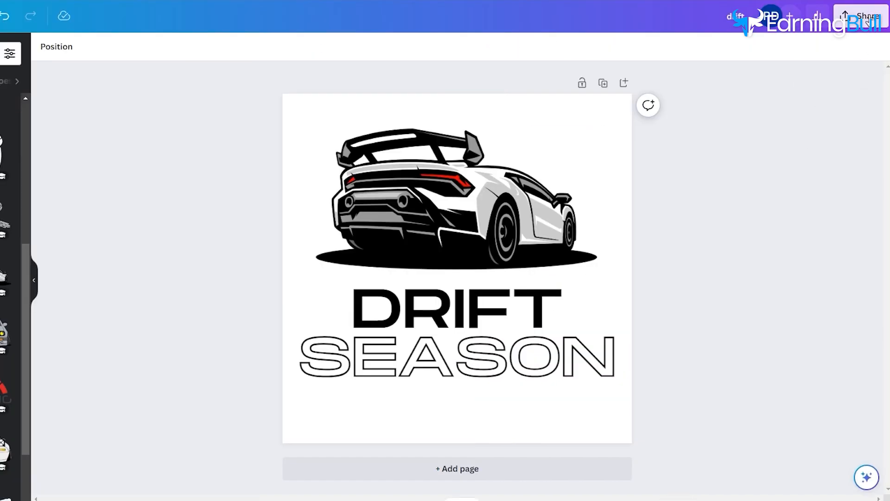
- Download the DRIFT SEASON design as a PNG with a transparent background and save the download settings
{"action": "left_click", "coordinate": [861, 16]}
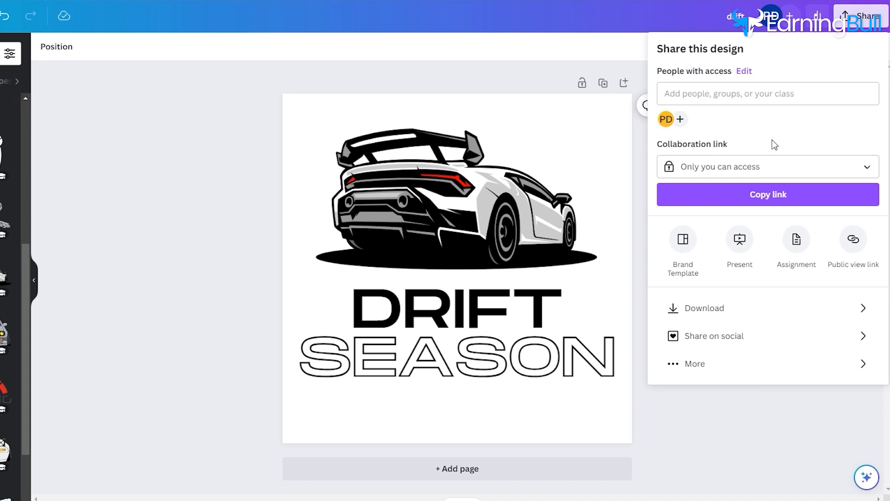
{"action": "left_click", "coordinate": [766, 97]}
{"action": "left_click", "coordinate": [727, 307]}
{"action": "left_click", "coordinate": [737, 103]}
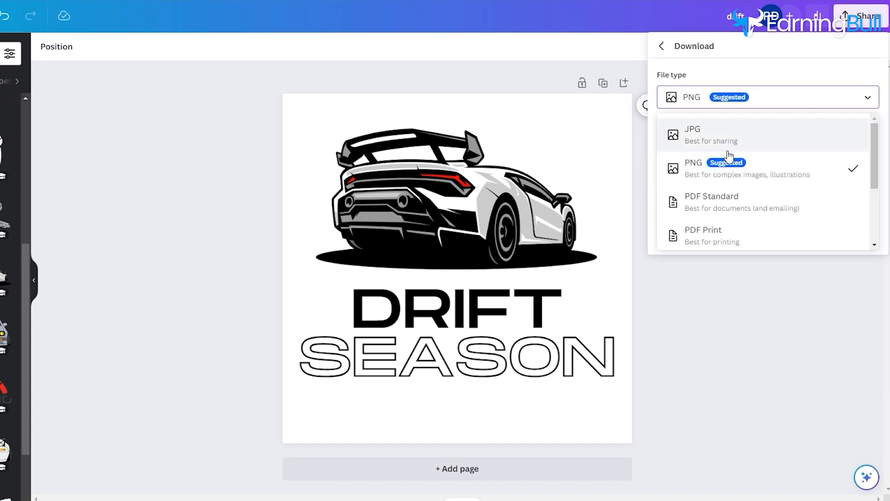
{"action": "left_click", "coordinate": [726, 175]}
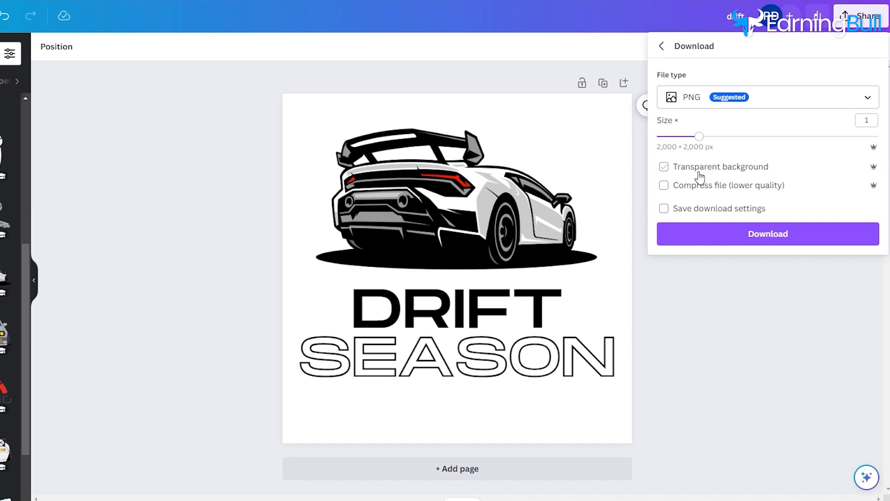
{"action": "left_click", "coordinate": [709, 210]}
{"action": "left_click", "coordinate": [722, 235]}
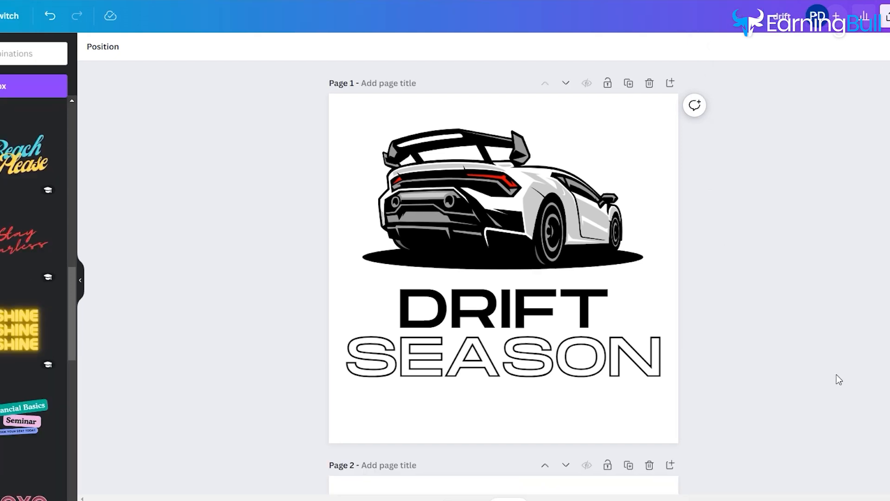
- Look over the other car designs on pages 2 and 3 of the document
{"action": "scroll", "coordinate": [803, 265], "scroll_direction": "down", "scroll_amount": 8}
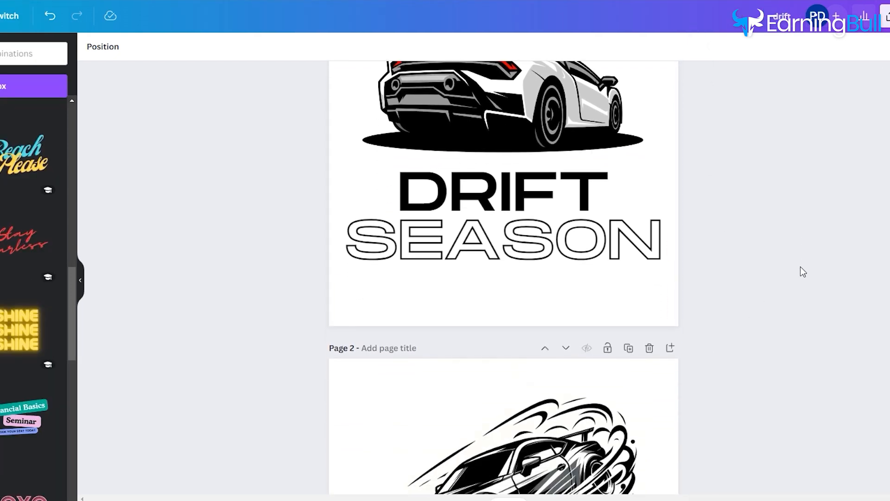
{"action": "scroll", "coordinate": [805, 273], "scroll_direction": "down", "scroll_amount": 2}
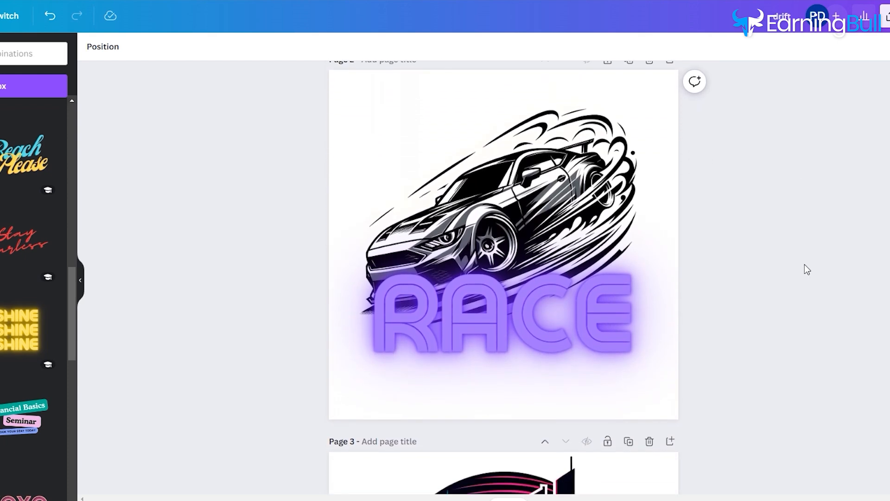
{"action": "scroll", "coordinate": [804, 262], "scroll_direction": "down", "scroll_amount": 6}
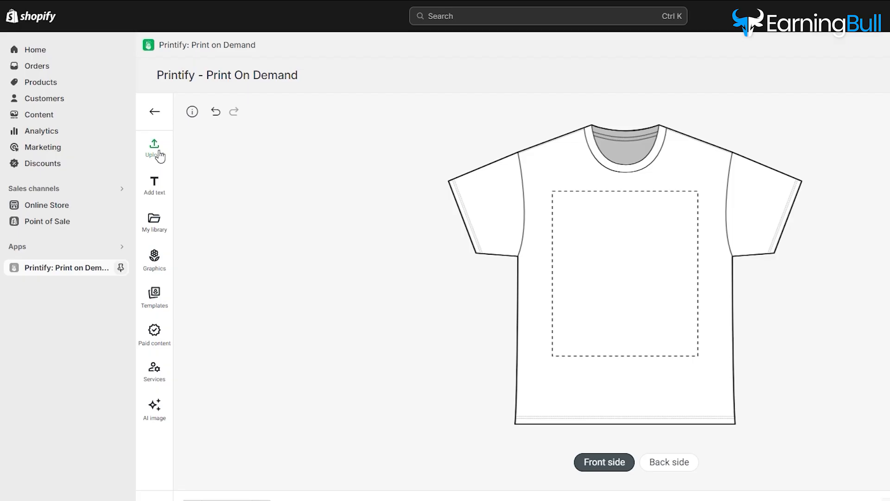
- Switch to Printify, upload the DRIFT SEASON image from the device to the T-shirt's front, and enlarge and center it in the print area
{"action": "left_click", "coordinate": [158, 153]}
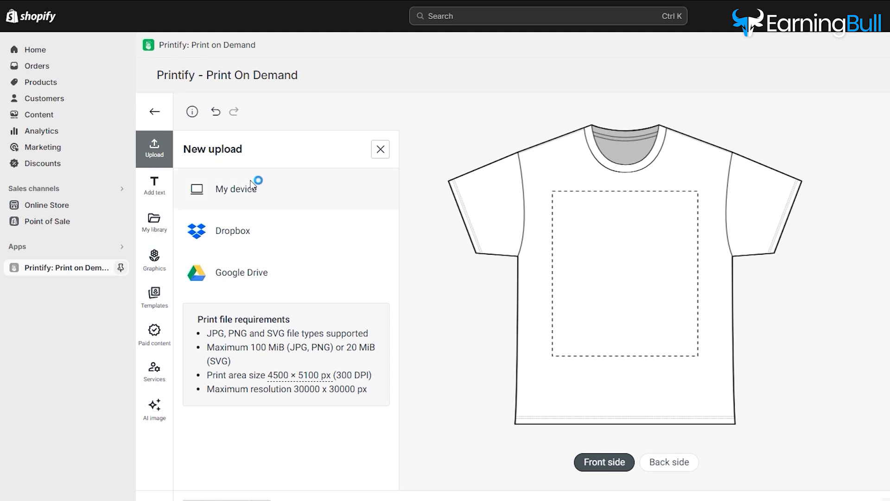
{"action": "left_click", "coordinate": [251, 185]}
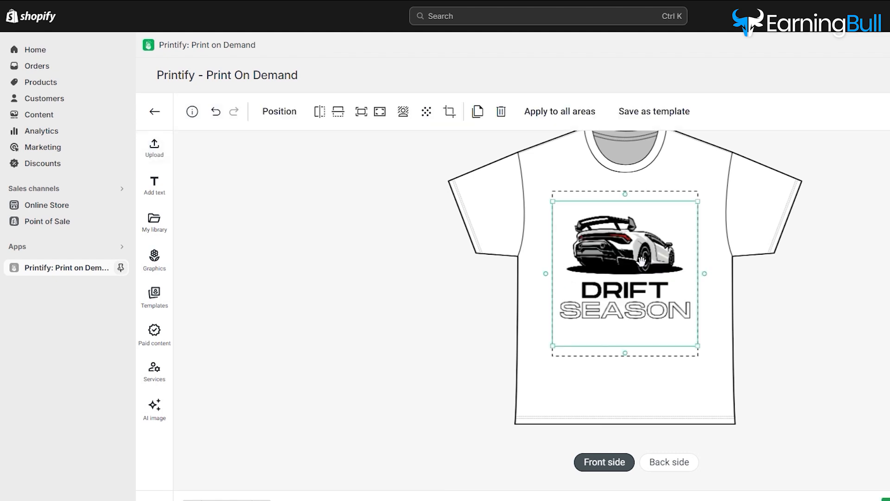
{"action": "left_click_drag", "start_coordinate": [555, 201], "coordinate": [545, 191]}
{"action": "left_click_drag", "start_coordinate": [621, 264], "coordinate": [626, 264]}
{"action": "left_click", "coordinate": [797, 315]}
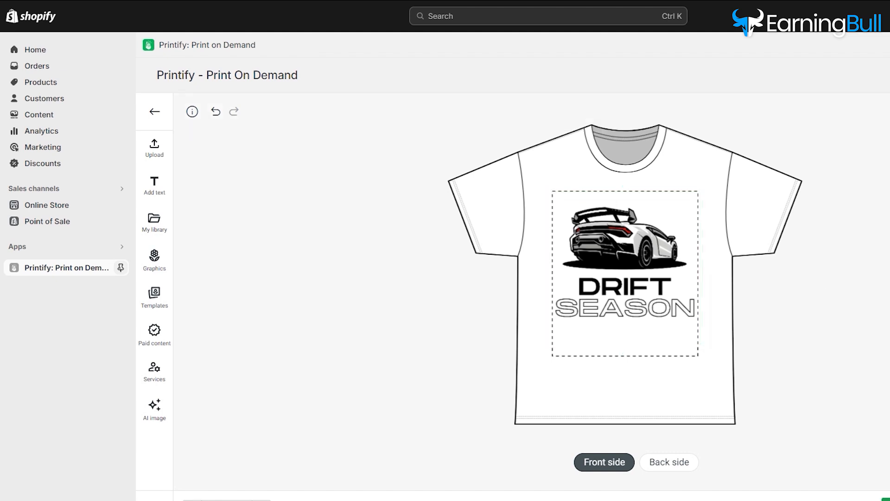
- Preview the T-shirt design on the Person 3, Person 4, Person 5 and Person 6 mockups
{"action": "left_click", "coordinate": [830, 113]}
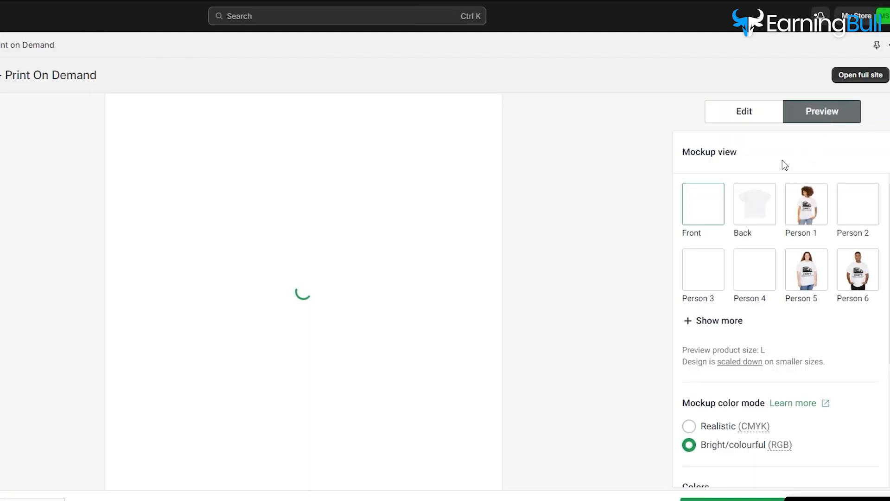
{"action": "left_click", "coordinate": [702, 269]}
{"action": "left_click", "coordinate": [744, 273]}
{"action": "left_click", "coordinate": [805, 278]}
{"action": "left_click", "coordinate": [853, 272]}
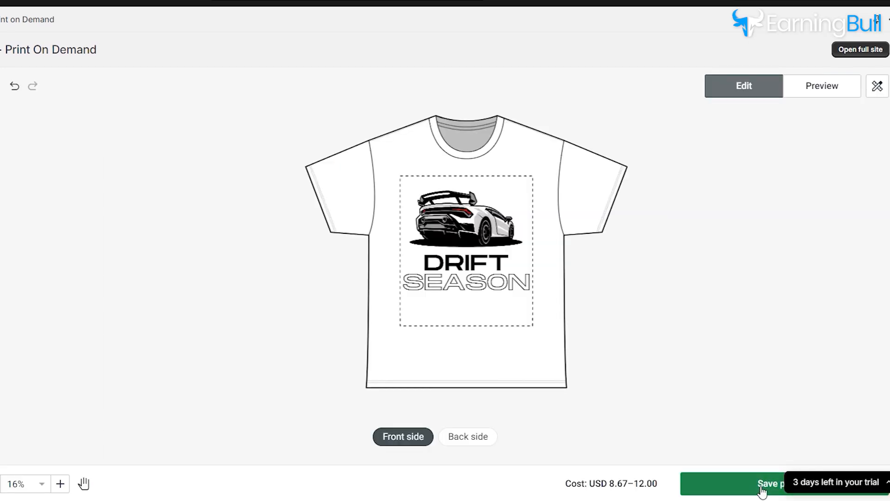
- Save the designed T-shirt as a product and continue to its publishing page
{"action": "left_click", "coordinate": [761, 481]}
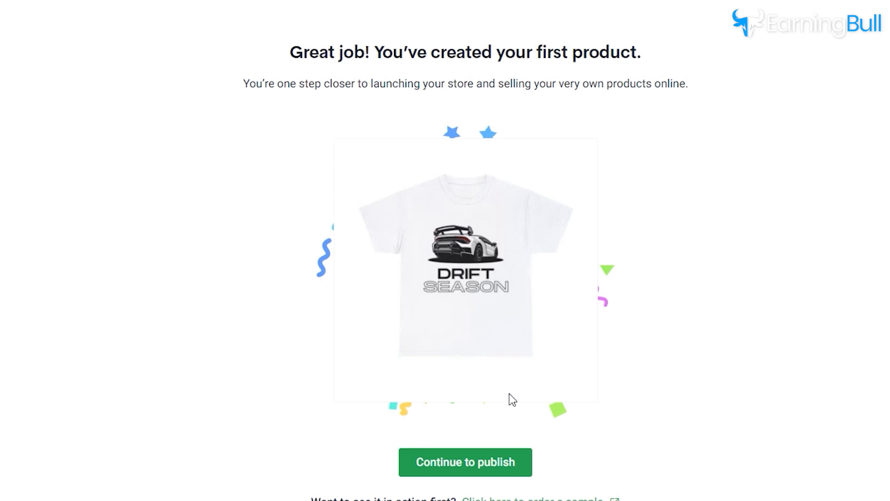
{"action": "left_click", "coordinate": [510, 460]}
- Try different mockups as the title image, including the front and back collar closeups and the Back view
{"action": "left_click_drag", "start_coordinate": [687, 376], "coordinate": [866, 376]}
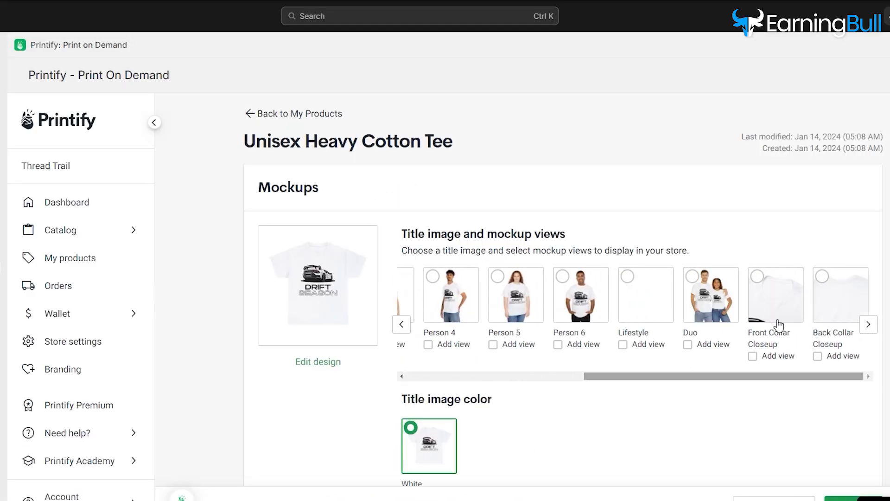
{"action": "left_click", "coordinate": [783, 309]}
{"action": "left_click", "coordinate": [829, 311]}
{"action": "left_click", "coordinate": [690, 300]}
{"action": "left_click_drag", "start_coordinate": [727, 376], "coordinate": [538, 374]}
{"action": "left_click", "coordinate": [495, 300]}
{"action": "left_click", "coordinate": [436, 298]}
{"action": "left_click", "coordinate": [483, 346]}
{"action": "left_click", "coordinate": [551, 346]}
{"action": "left_click", "coordinate": [491, 318]}
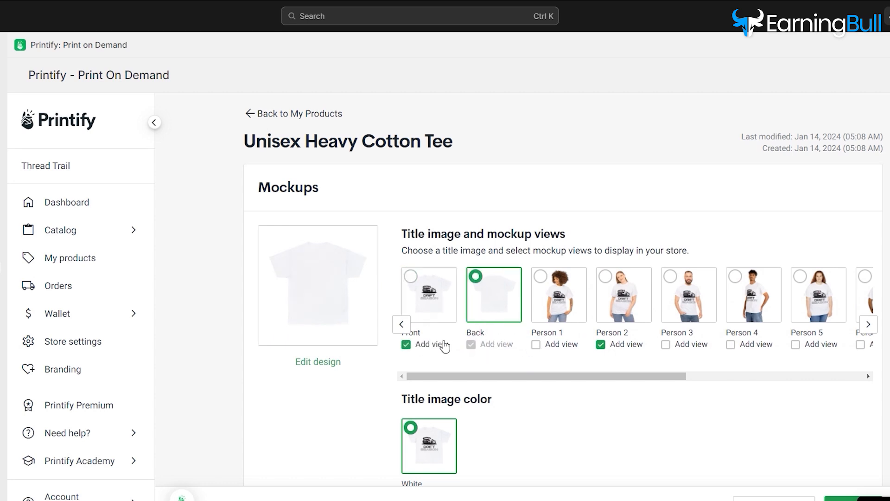
- Set the Front mockup as the title image and exclude the Person 2 view
{"action": "left_click", "coordinate": [575, 318]}
{"action": "left_click", "coordinate": [505, 293]}
{"action": "left_click", "coordinate": [535, 344]}
{"action": "left_click", "coordinate": [421, 307]}
{"action": "left_click", "coordinate": [601, 344]}
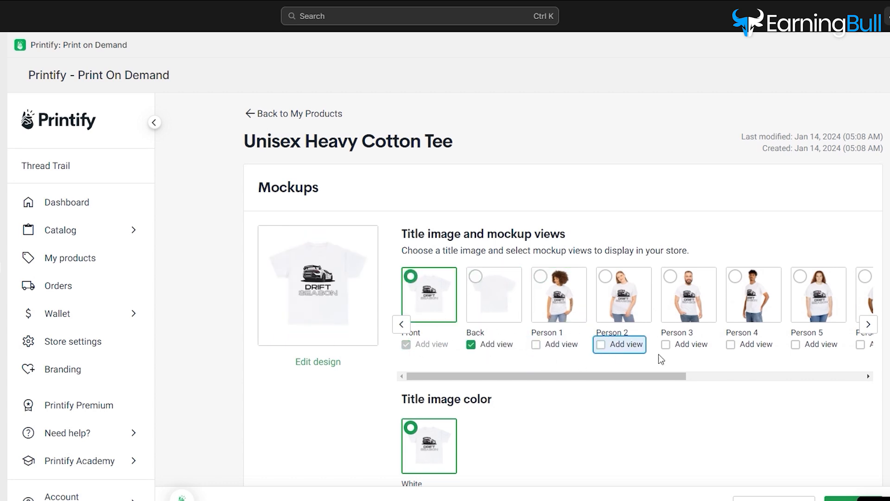
- Add the Person 1, Person 3 and Person 4 mockup views to the listing
{"action": "scroll", "coordinate": [655, 369], "scroll_direction": "right", "scroll_amount": 1}
{"action": "left_click", "coordinate": [601, 344]}
{"action": "left_click", "coordinate": [666, 344]}
{"action": "left_click", "coordinate": [471, 344]}
{"action": "left_click", "coordinate": [795, 344]}
{"action": "left_click_drag", "start_coordinate": [686, 376], "coordinate": [510, 381]}
{"action": "left_click", "coordinate": [688, 344]}
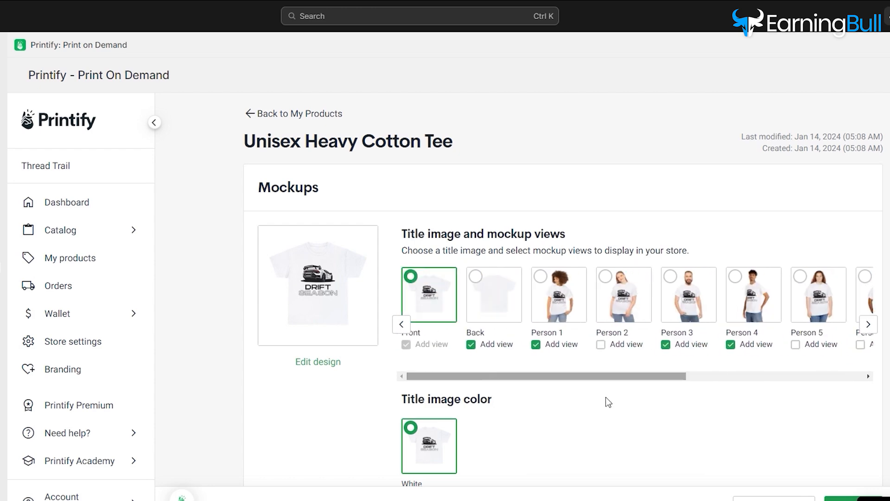
- Review the listing's title and description and remove the Men's Clothing tag
{"action": "scroll", "coordinate": [621, 366], "scroll_direction": "down", "scroll_amount": 10}
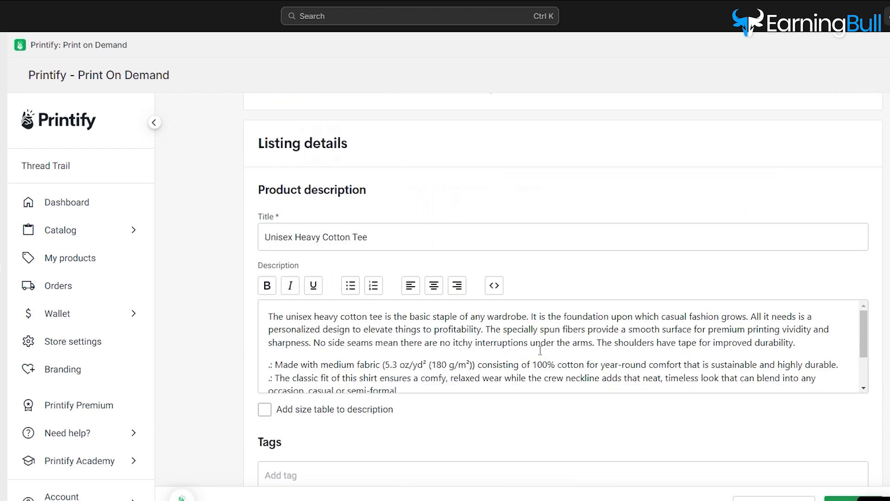
{"action": "left_click_drag", "start_coordinate": [269, 240], "coordinate": [397, 237]}
{"action": "left_click", "coordinate": [411, 241]}
{"action": "scroll", "coordinate": [412, 241], "scroll_direction": "down", "scroll_amount": 3}
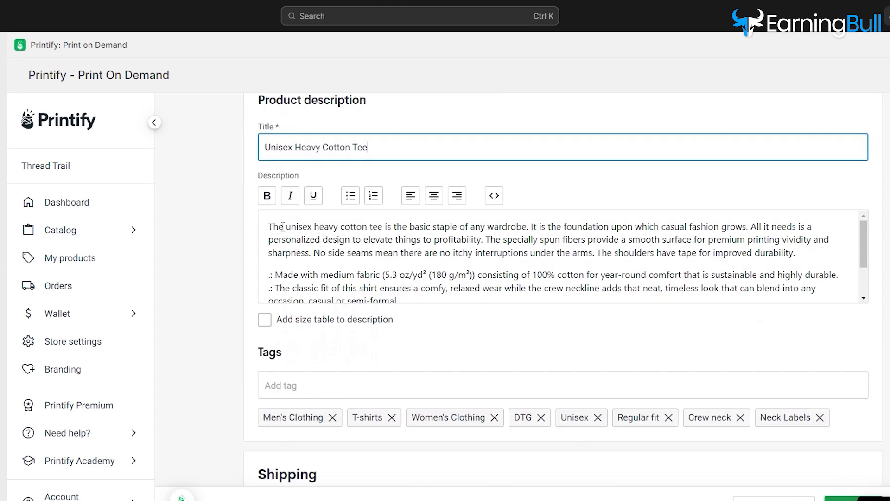
{"action": "left_click_drag", "start_coordinate": [271, 205], "coordinate": [452, 252]}
{"action": "scroll", "coordinate": [453, 252], "scroll_direction": "down", "scroll_amount": 3}
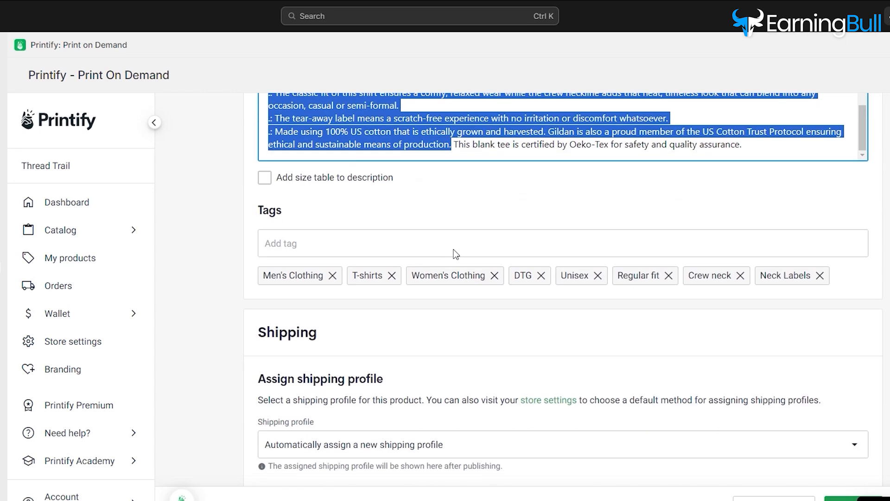
{"action": "left_click", "coordinate": [332, 275]}
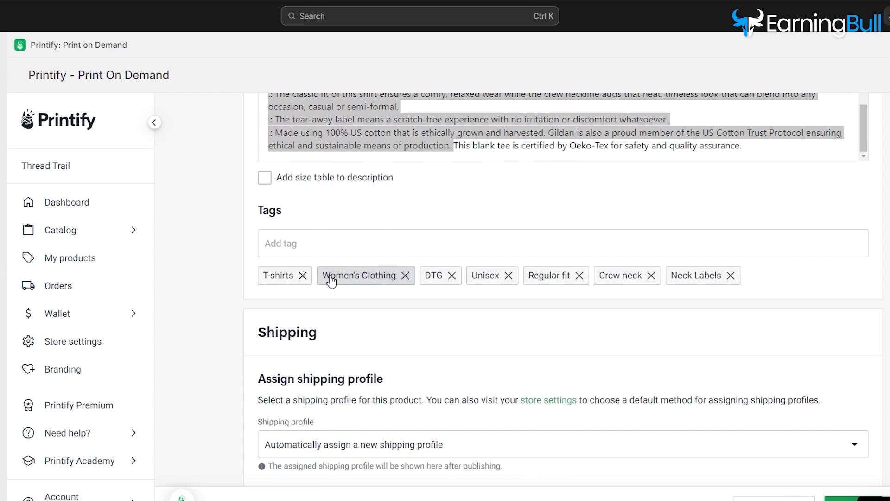
- Select all the size variants from S to 5XL in the pricing table
{"action": "scroll", "coordinate": [684, 343], "scroll_direction": "down", "scroll_amount": 10}
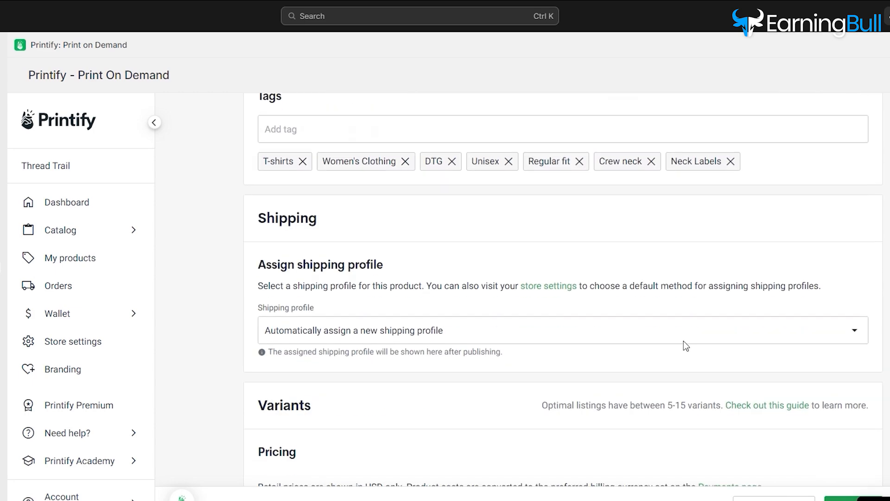
{"action": "scroll", "coordinate": [683, 343], "scroll_direction": "down", "scroll_amount": 2}
{"action": "left_click", "coordinate": [279, 260]}
{"action": "left_click", "coordinate": [279, 293]}
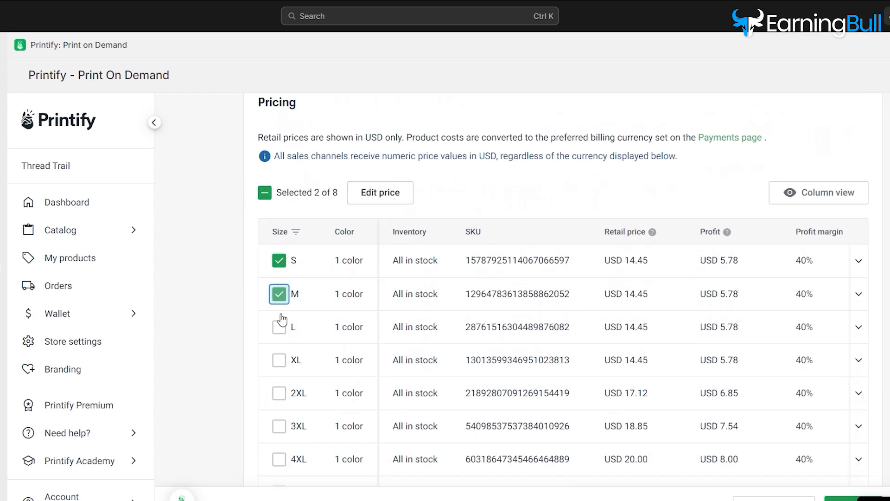
{"action": "left_click", "coordinate": [278, 326]}
{"action": "left_click", "coordinate": [279, 360]}
{"action": "left_click", "coordinate": [278, 393]}
{"action": "left_click", "coordinate": [279, 426]}
{"action": "left_click", "coordinate": [278, 459]}
{"action": "scroll", "coordinate": [278, 459], "scroll_direction": "down", "scroll_amount": 3}
{"action": "left_click", "coordinate": [279, 378]}
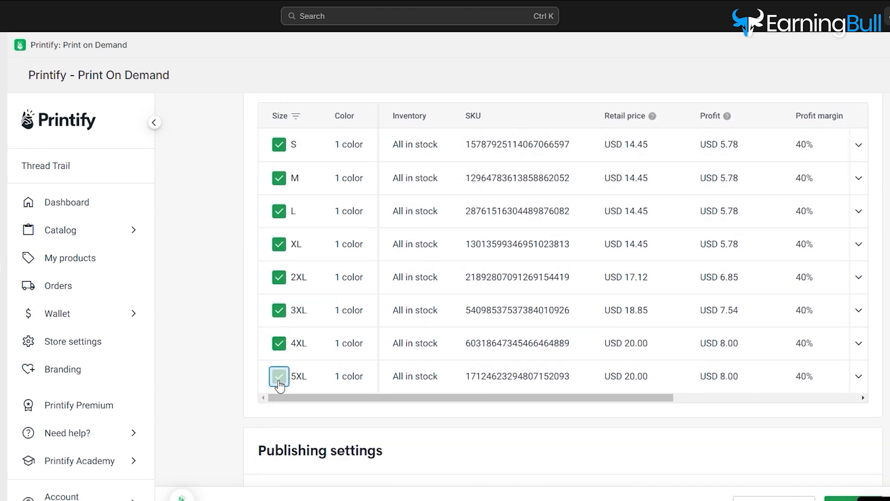
- Check the variants' cost columns in the pricing table and set the retail price of sizes S and M to USD 25
{"action": "scroll", "coordinate": [301, 398], "scroll_direction": "up", "scroll_amount": 1}
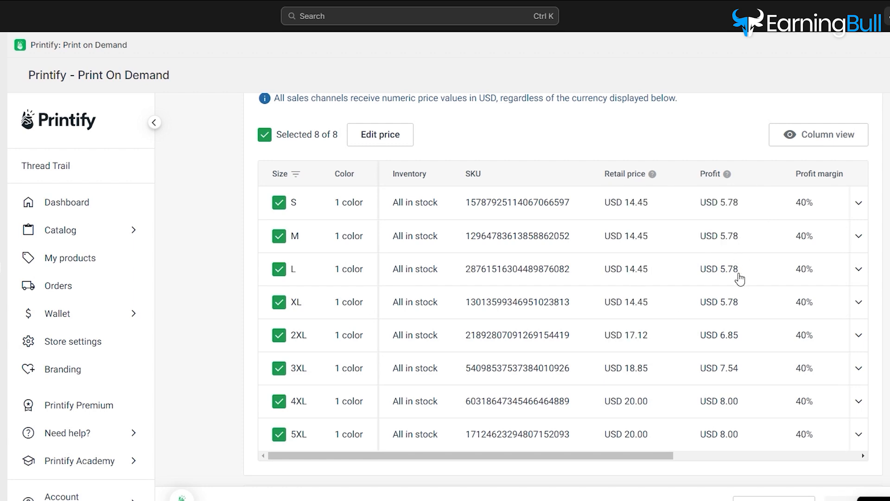
{"action": "left_click_drag", "start_coordinate": [656, 457], "coordinate": [850, 477]}
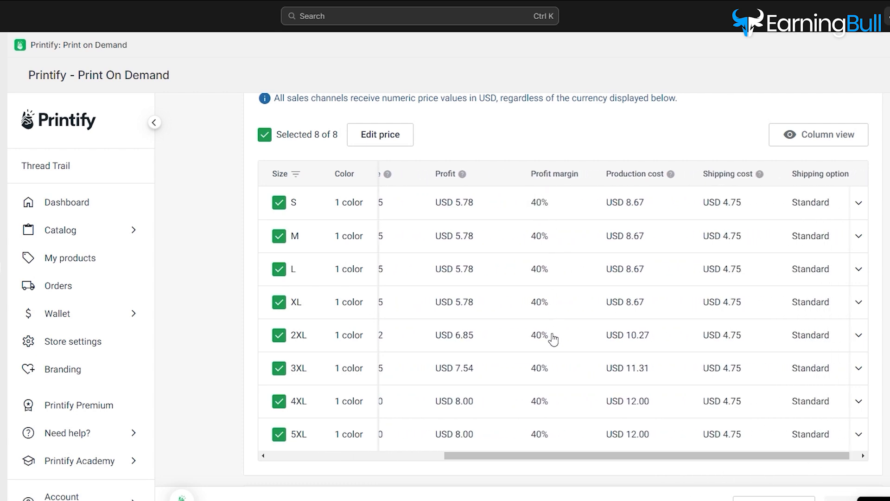
{"action": "left_click_drag", "start_coordinate": [665, 203], "coordinate": [633, 209]}
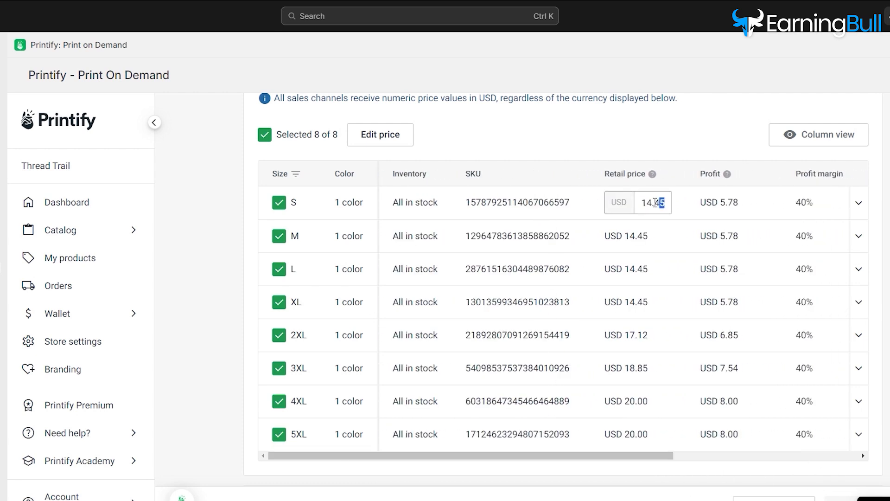
{"action": "type", "text": "2"}
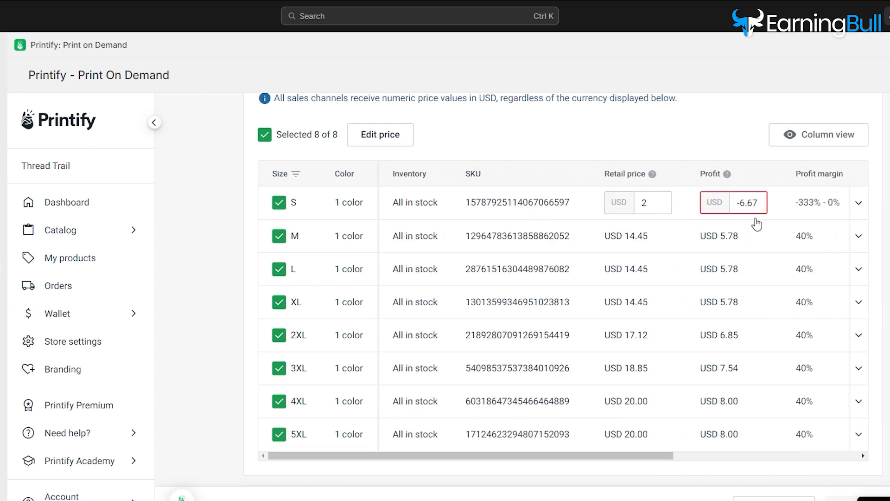
{"action": "type", "text": "5"}
{"action": "key", "text": "Return"}
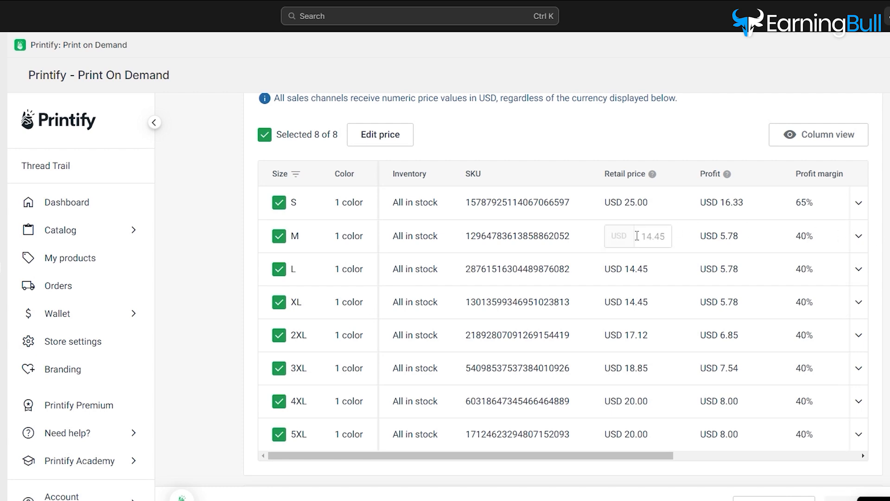
{"action": "type", "text": "25"}
{"action": "key", "text": "Return"}
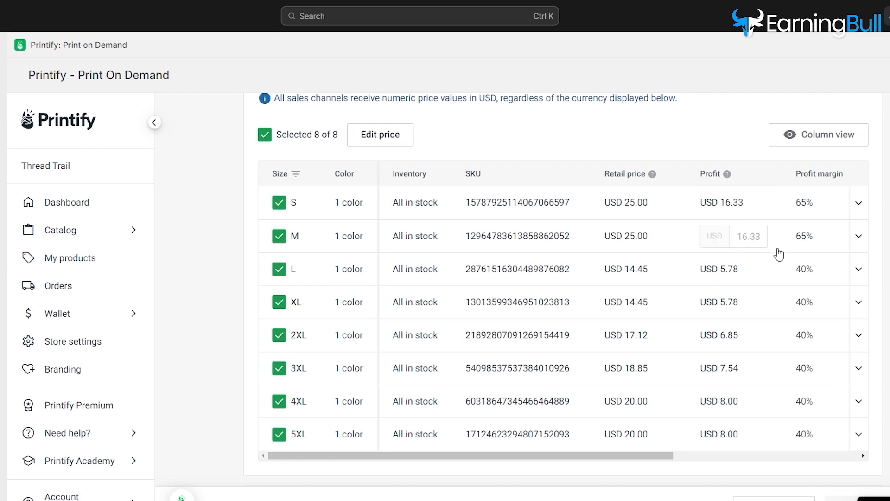
- Enable the option to hide the product in the store in its publishing settings
{"action": "scroll", "coordinate": [376, 392], "scroll_direction": "down", "scroll_amount": 5}
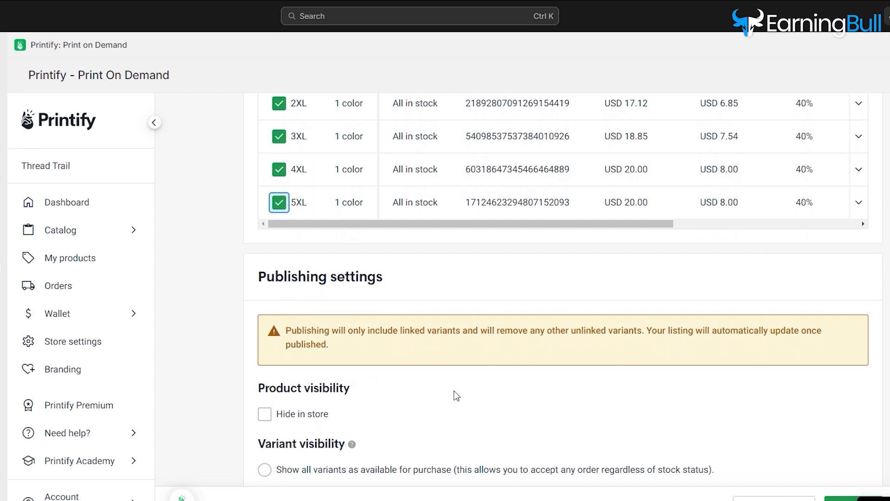
{"action": "scroll", "coordinate": [475, 398], "scroll_direction": "down", "scroll_amount": 4}
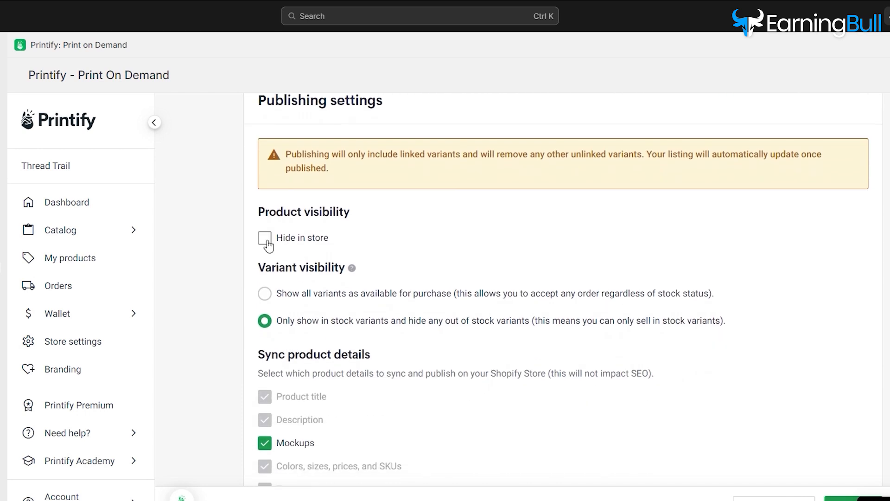
{"action": "left_click", "coordinate": [269, 246]}
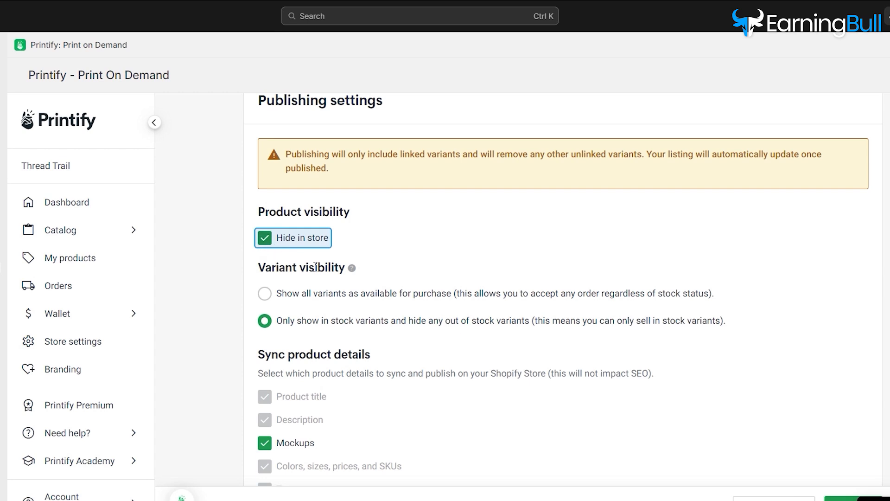
- Check the sync details and the Shopify collections available for publishing the product, without choosing a collection
{"action": "scroll", "coordinate": [487, 399], "scroll_direction": "down", "scroll_amount": 4}
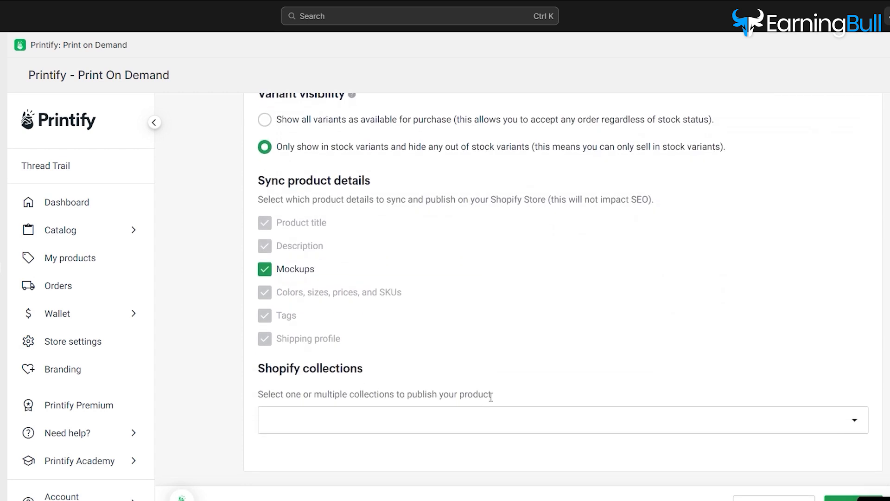
{"action": "left_click", "coordinate": [558, 425]}
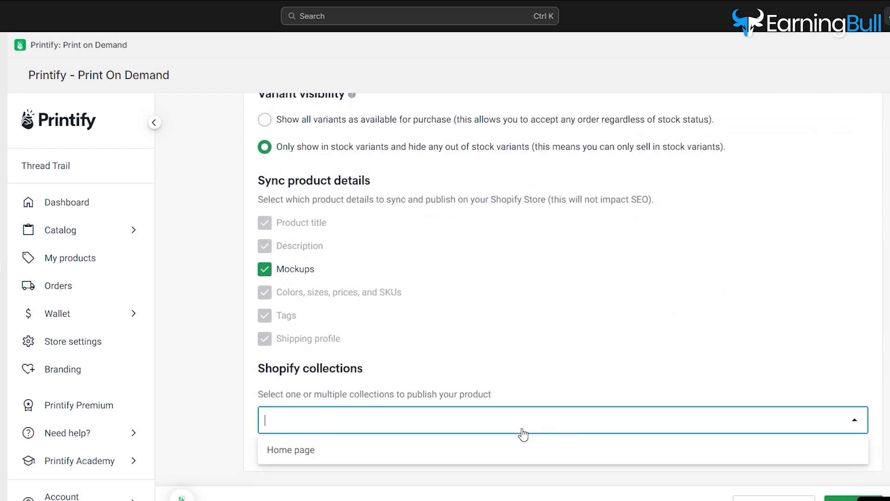
{"action": "left_click", "coordinate": [546, 410]}
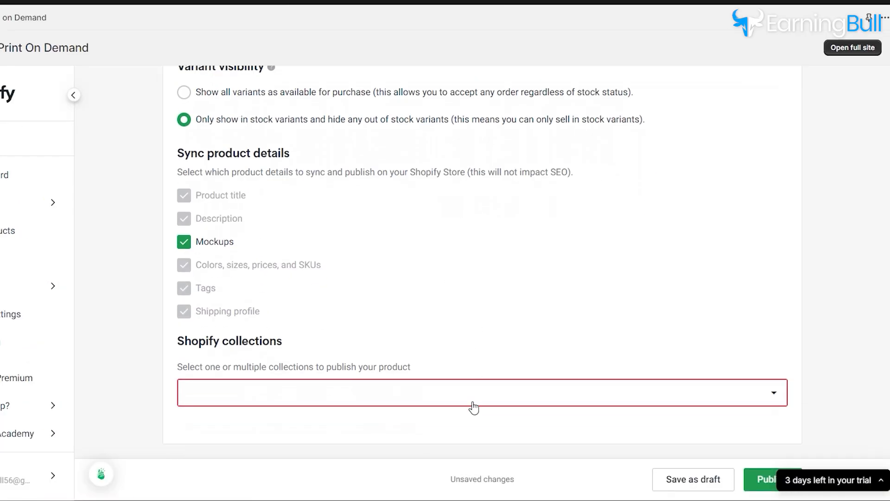
{"action": "left_click", "coordinate": [473, 408]}
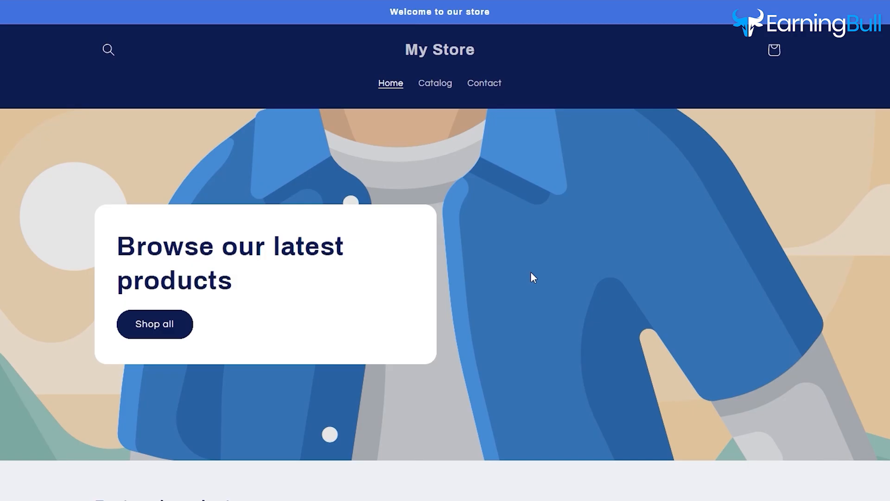
- Examine the Unisex Heavy Cotton Tee's product card on the Shopify storefront's home page
{"action": "scroll", "coordinate": [527, 288], "scroll_direction": "down", "scroll_amount": 10}
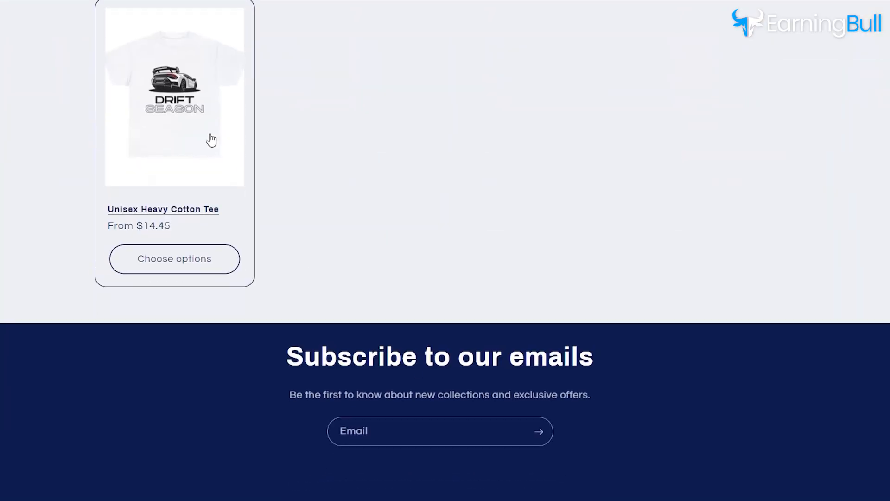
{"action": "scroll", "coordinate": [163, 119], "scroll_direction": "up", "scroll_amount": 4}
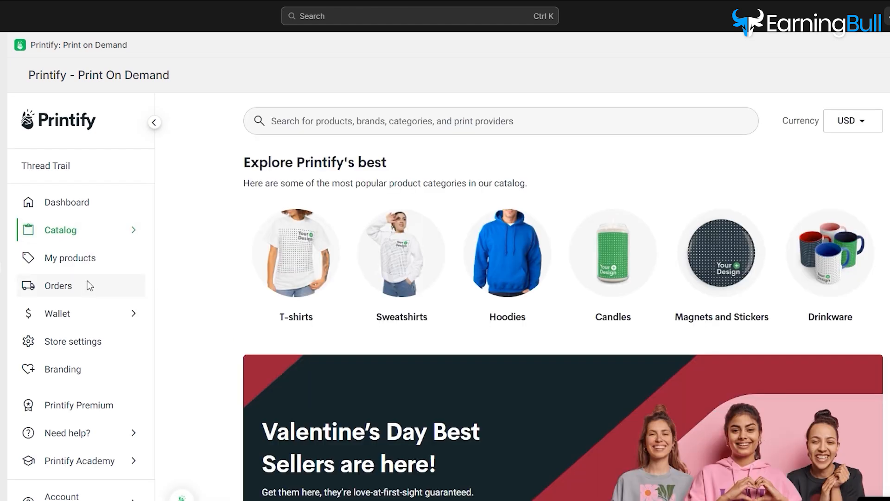
- Open the published Unisex Heavy Cotton Tee for editing and exclude its Front Collar Closeup and Back Collar Closeup mockup views
{"action": "left_click", "coordinate": [90, 258]}
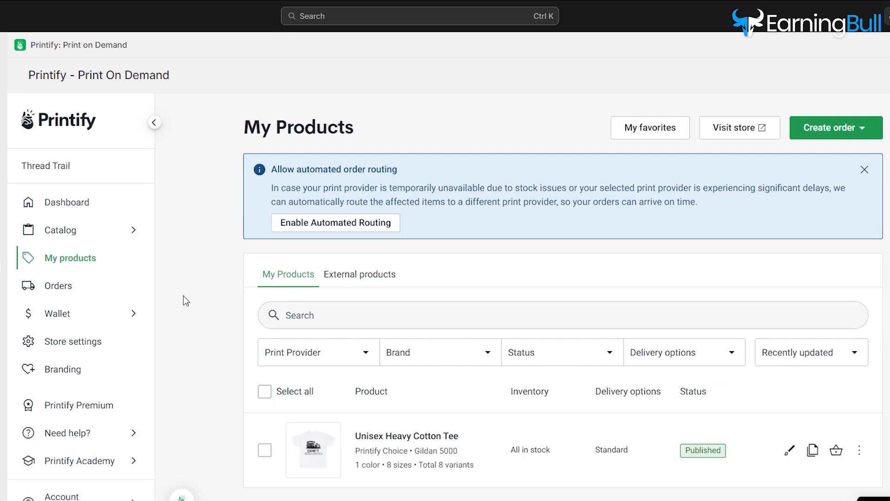
{"action": "left_click", "coordinate": [388, 437]}
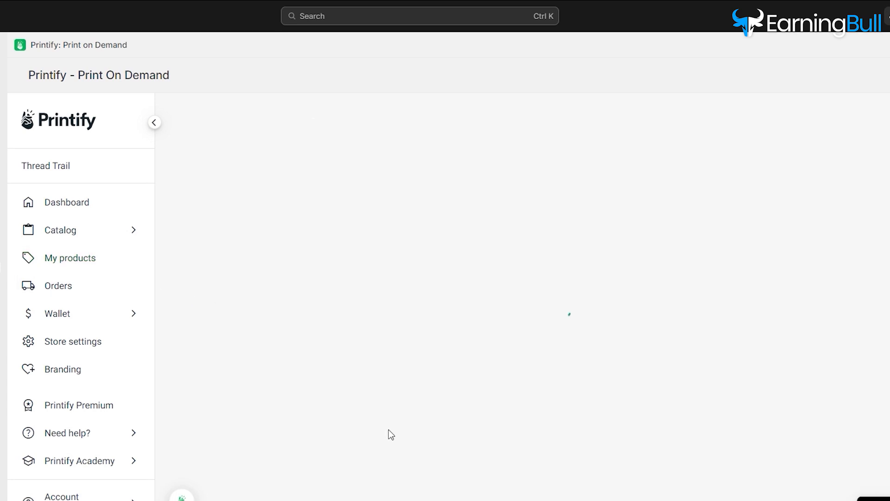
{"action": "scroll", "coordinate": [586, 337], "scroll_direction": "down", "scroll_amount": 2}
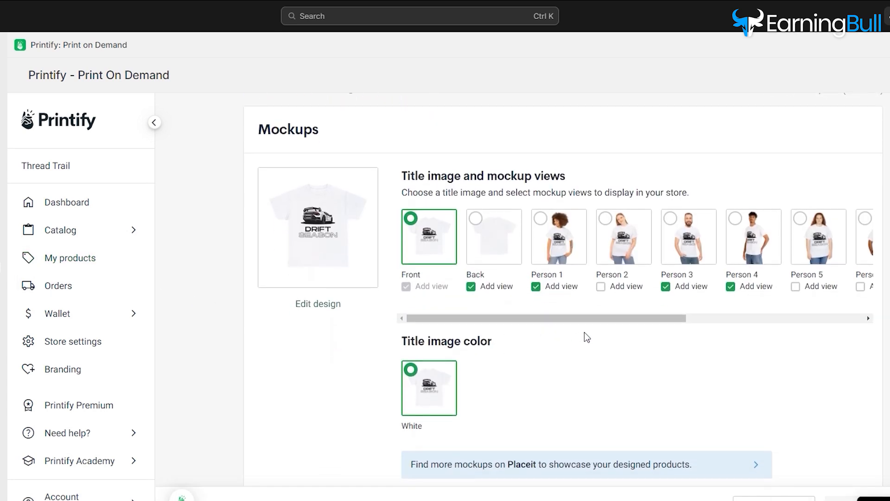
{"action": "left_click_drag", "start_coordinate": [610, 321], "coordinate": [834, 320]}
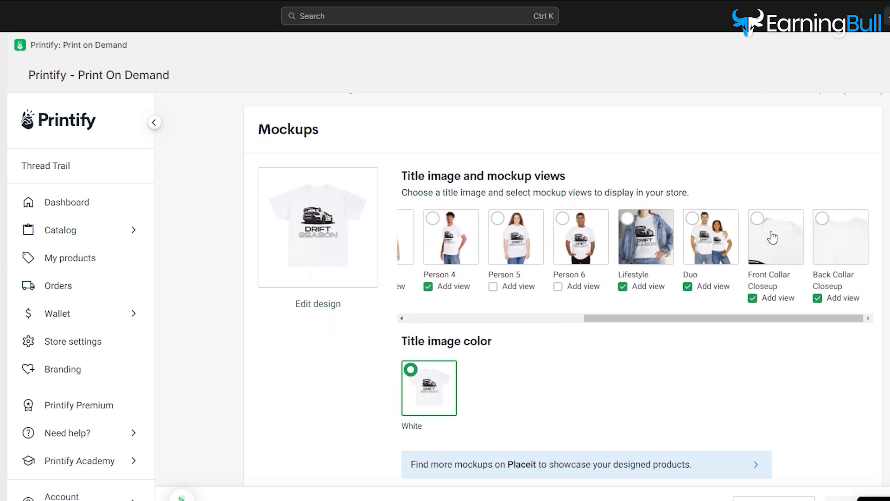
{"action": "left_click", "coordinate": [753, 299]}
{"action": "left_click", "coordinate": [817, 299]}
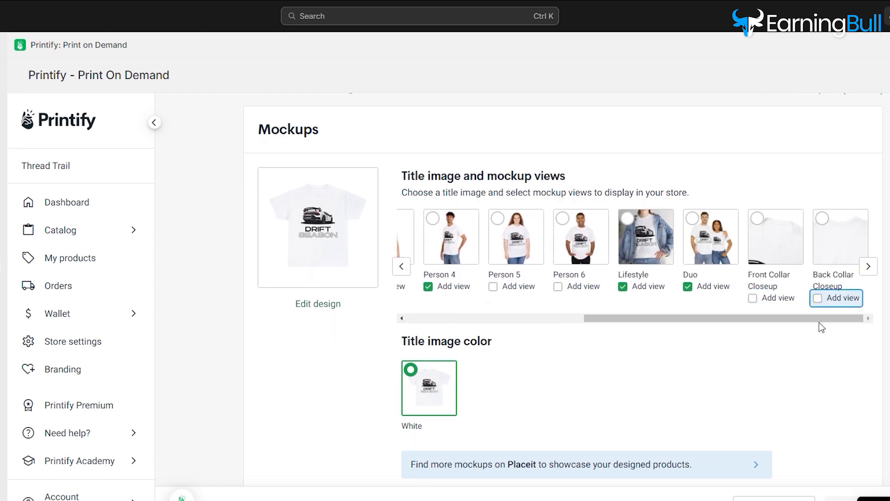
{"action": "left_click_drag", "start_coordinate": [822, 320], "coordinate": [610, 320]}
- Review the tee's title, description, tags and shipping profile
{"action": "scroll", "coordinate": [659, 348], "scroll_direction": "down", "scroll_amount": 5}
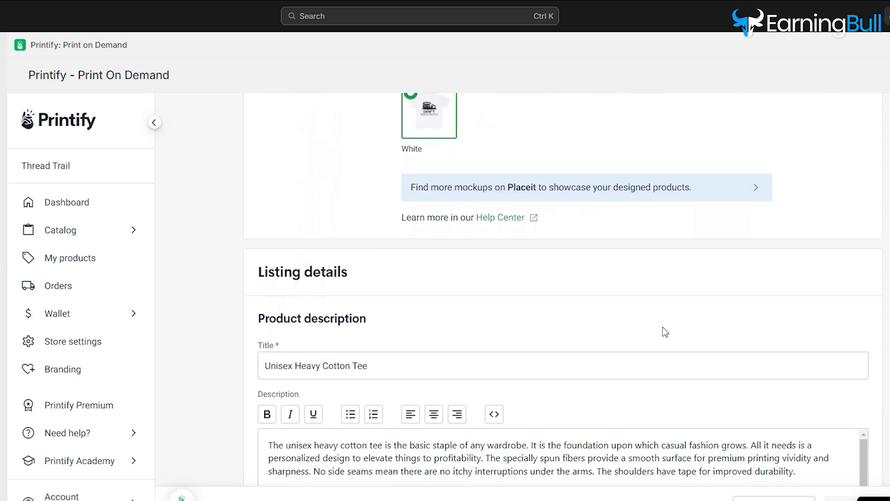
{"action": "scroll", "coordinate": [665, 333], "scroll_direction": "down", "scroll_amount": 8}
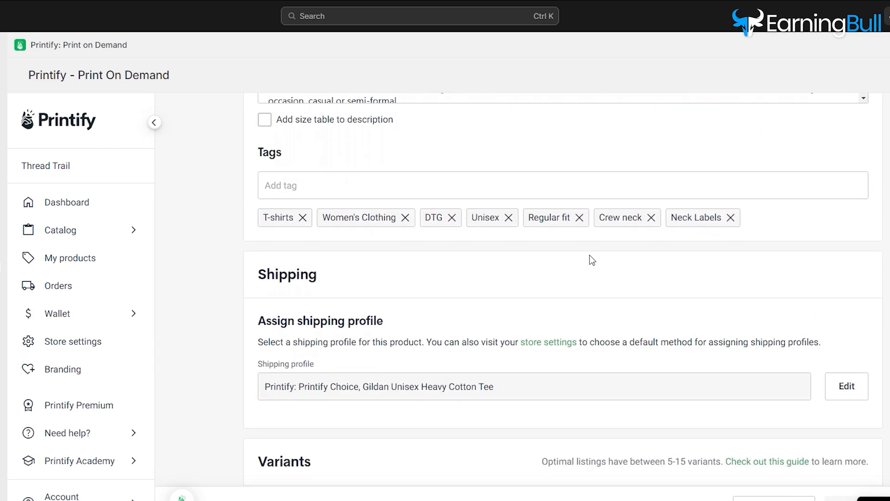